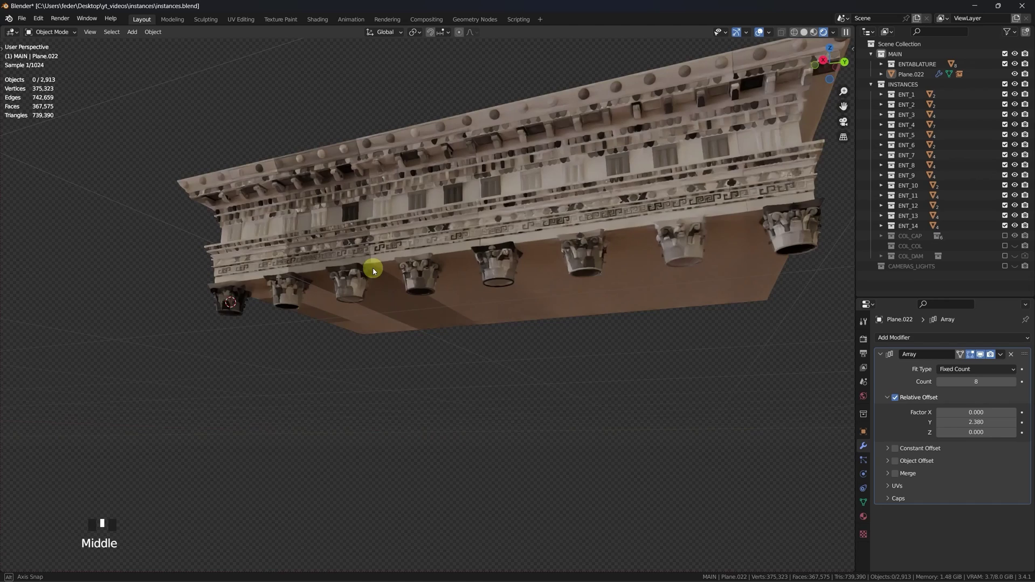
{"action": "middle_click_drag", "start_coordinate": [373, 269], "coordinate": [369, 270]}
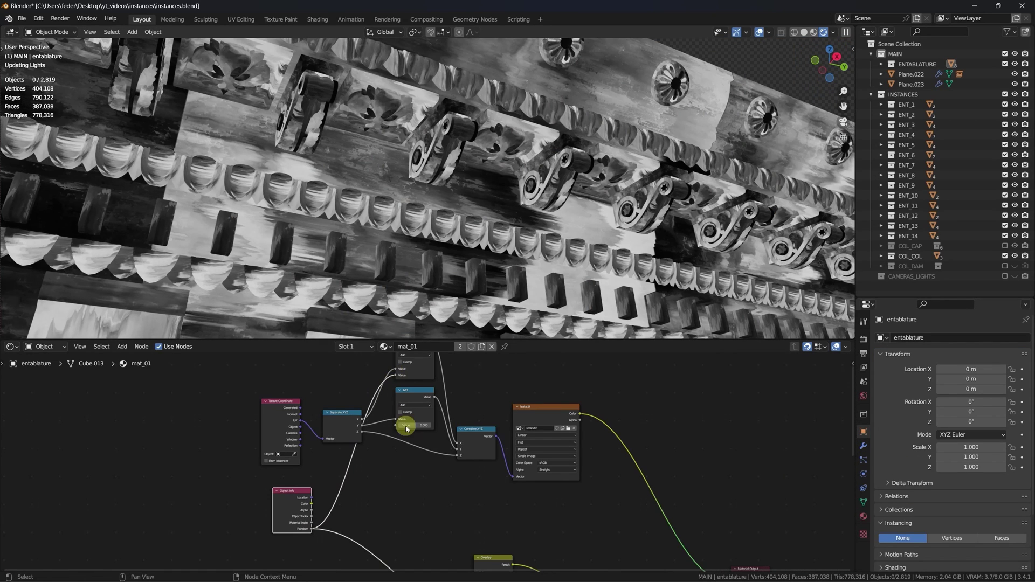
{"action": "left_click_drag", "start_coordinate": [580, 445], "coordinate": [597, 445]}
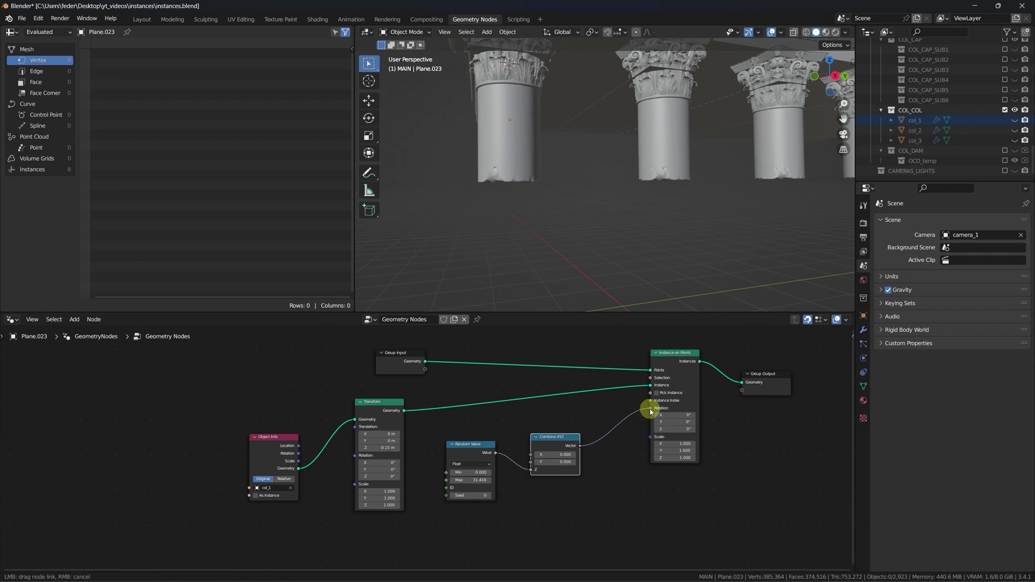
{"action": "left_click_drag", "start_coordinate": [651, 412], "coordinate": [651, 411]}
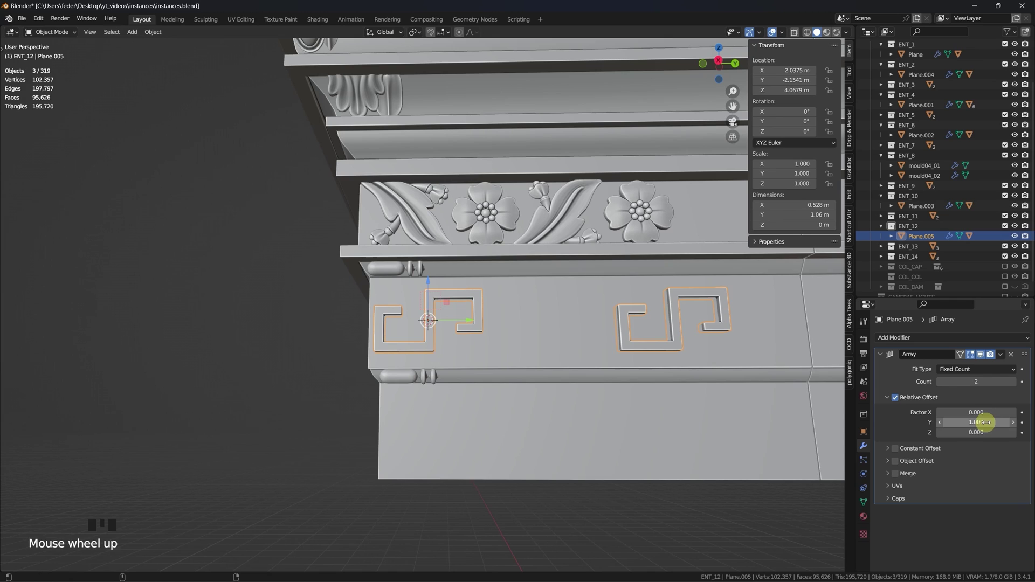
{"action": "left_click_drag", "start_coordinate": [986, 420], "coordinate": [950, 423], "text": "shift"}
{"action": "scroll", "coordinate": [636, 353], "scroll_direction": "down", "scroll_amount": 4}
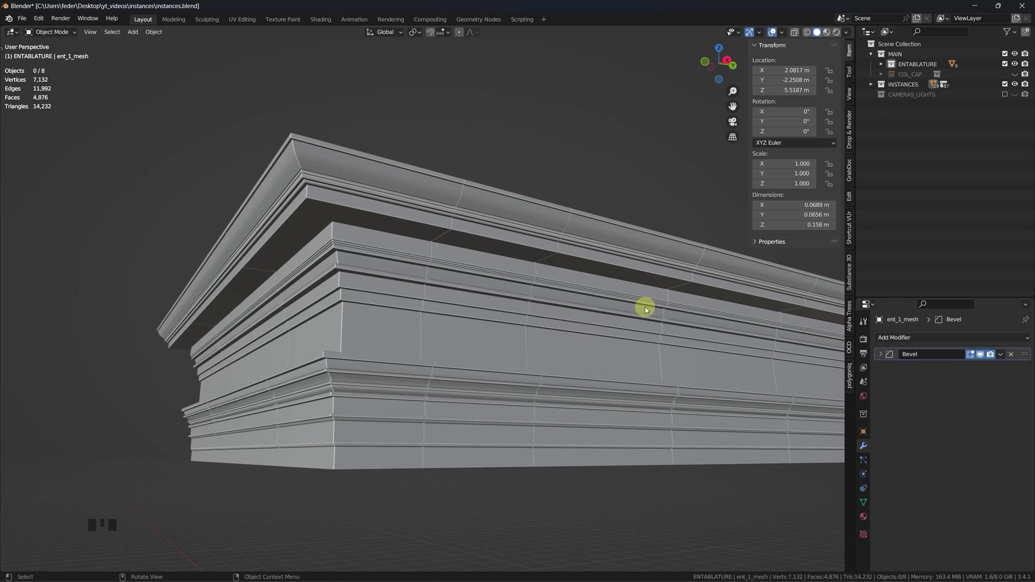
Expand the INSTANCES collection and unhide the ENT_1 to ENT_14 collections in the viewport.
{"action": "left_click", "coordinate": [871, 84]}
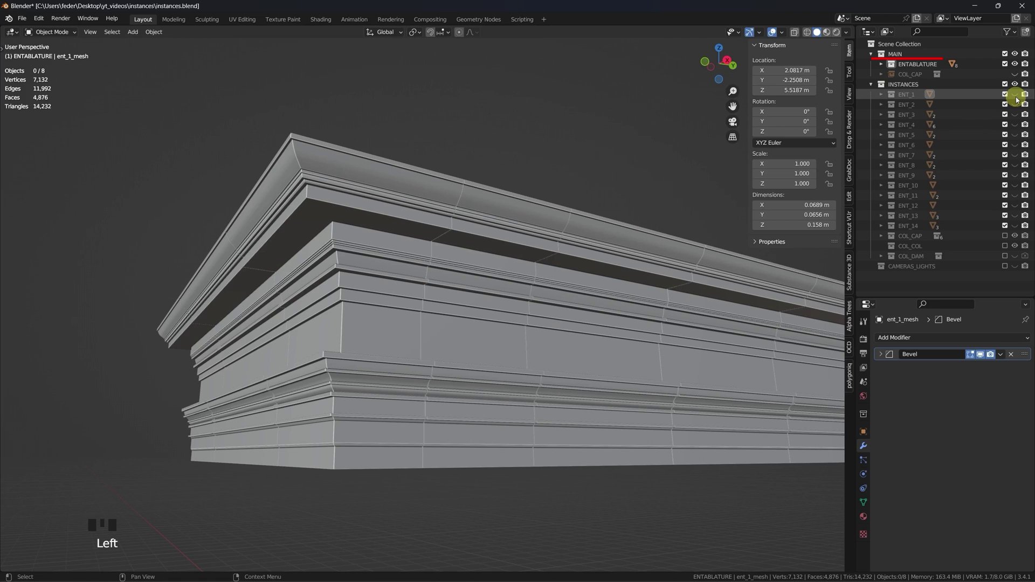
{"action": "left_click_drag", "start_coordinate": [1016, 98], "coordinate": [1013, 188]}
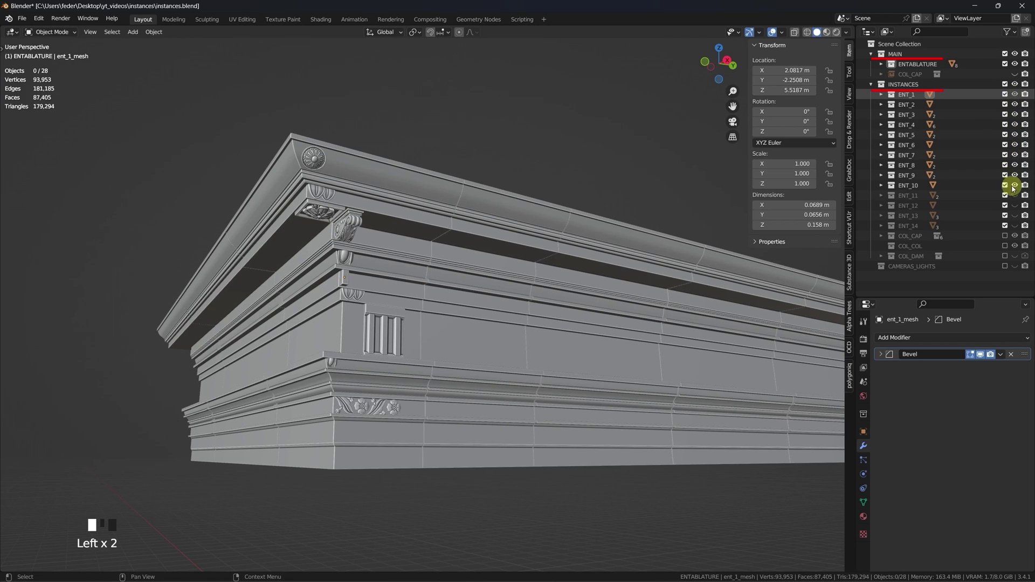
Select ent_1_mesh in the ENT_1 collection and snap the 3D cursor to it.
{"action": "left_click", "coordinate": [881, 95]}
{"action": "left_click", "coordinate": [919, 105]}
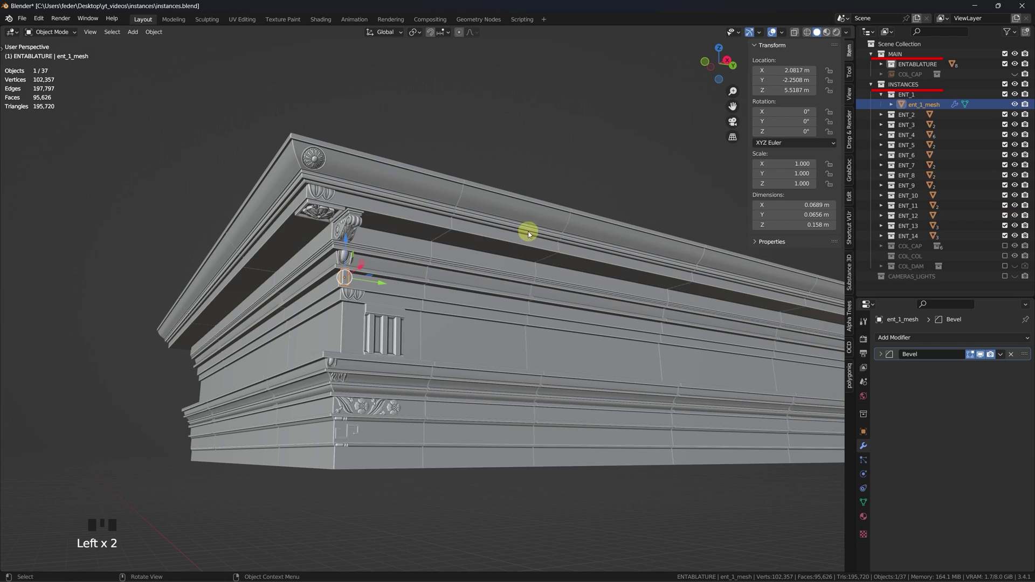
{"action": "middle_click_drag", "start_coordinate": [526, 231], "coordinate": [520, 193], "text": "ctrl"}
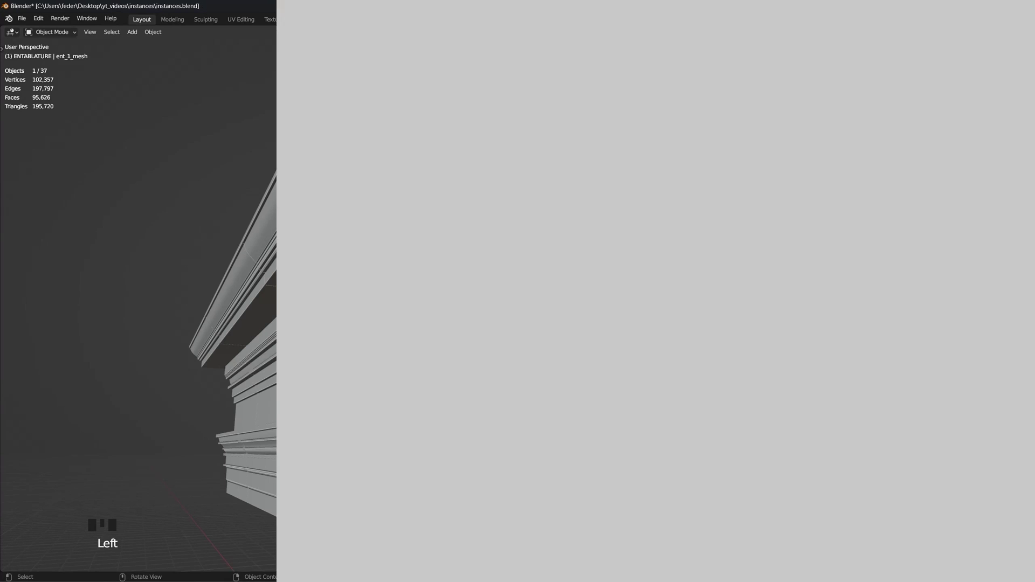
{"action": "key", "text": "shift+s"}
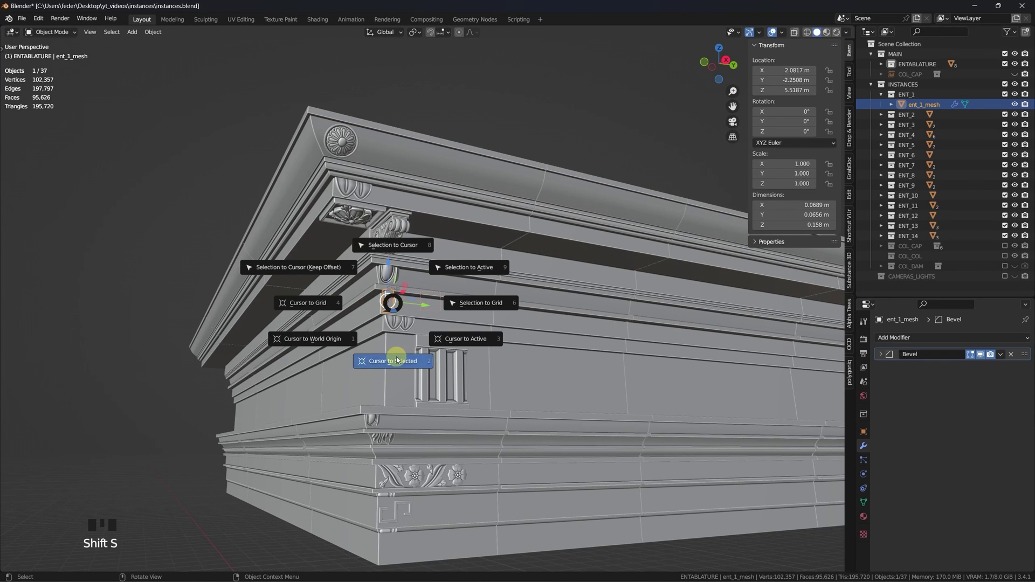
Add a plane at the 3D cursor in the ENT_1 collection and scale its geometry down to about 0.41 m in Edit Mode.
{"action": "left_click", "coordinate": [906, 95]}
{"action": "key", "text": "shift+a"}
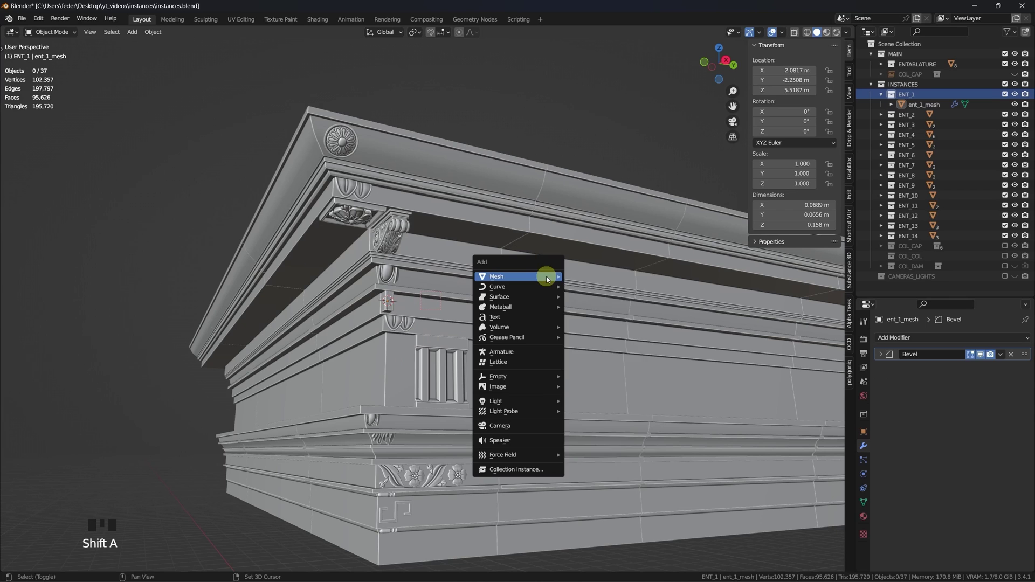
{"action": "mouse_move", "coordinate": [545, 277]}
{"action": "left_click", "coordinate": [598, 276]}
{"action": "key", "text": "s"}
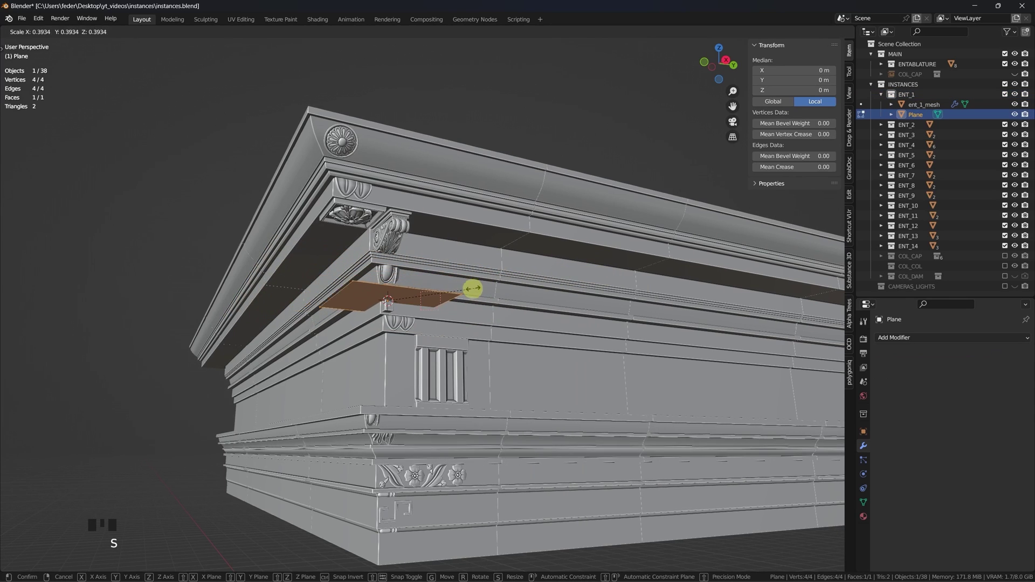
{"action": "left_click", "coordinate": [432, 297]}
{"action": "middle_click_drag", "start_coordinate": [432, 296], "coordinate": [430, 304]}
{"action": "key", "text": "Tab"}
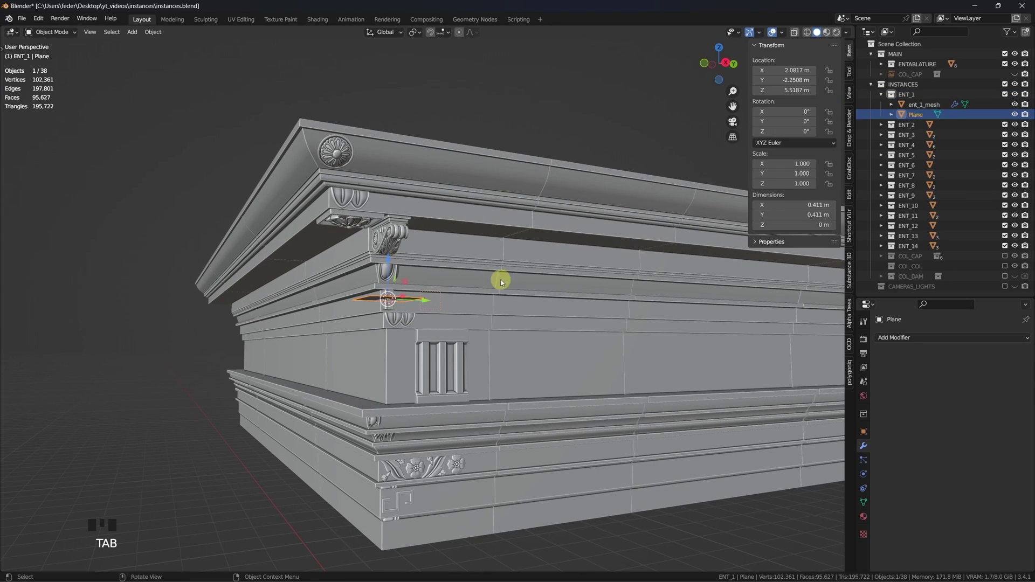
Parent ent_1_mesh to the new plane using Object (Keep Transform).
{"action": "left_click", "coordinate": [924, 105]}
{"action": "left_click", "coordinate": [926, 113], "text": "ctrl"}
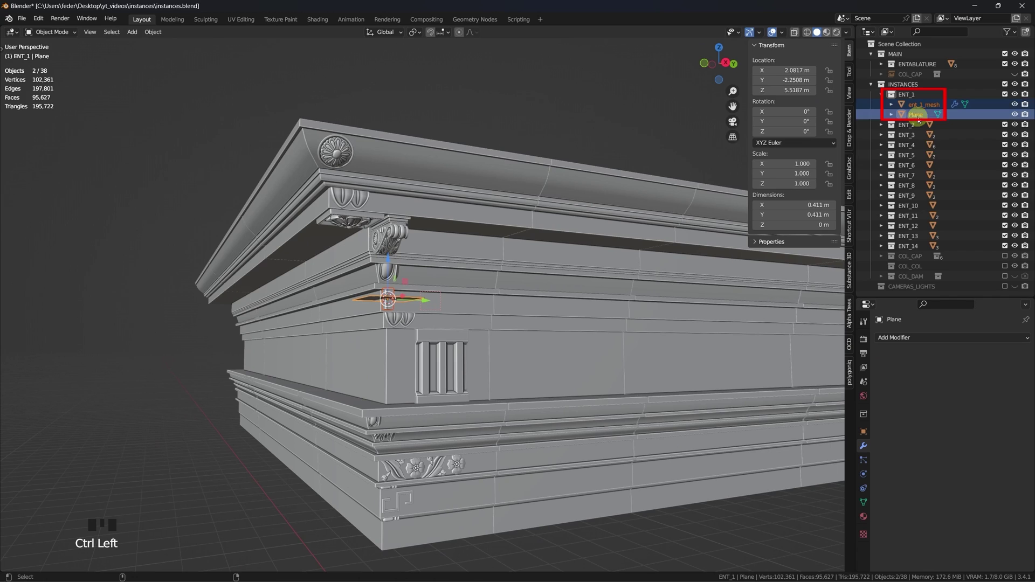
{"action": "key", "text": "ctrl+p"}
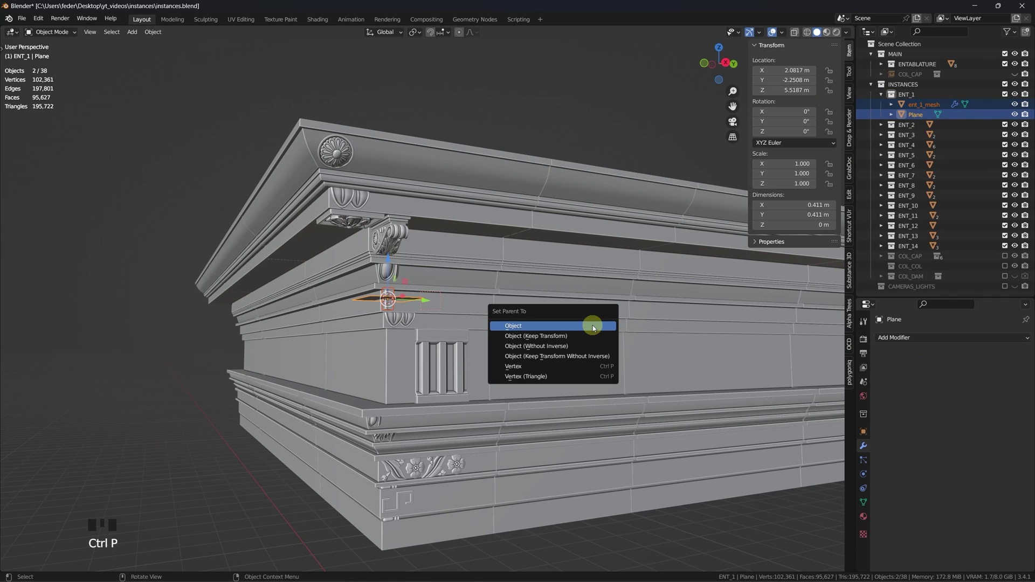
{"action": "left_click", "coordinate": [583, 337]}
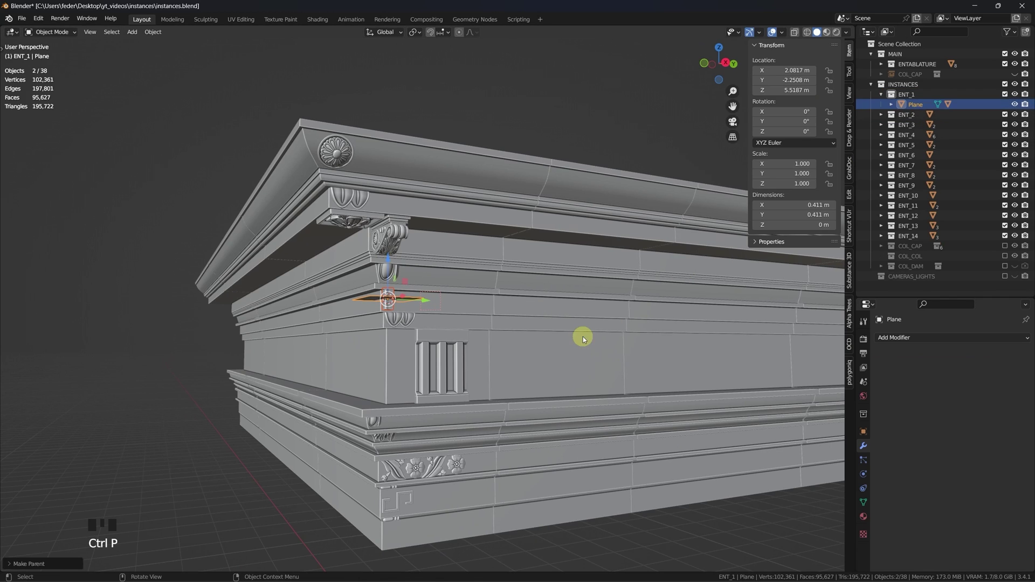
Set the ENT_1 plane's instancing to Faces and hide its instancer in both viewport and render.
{"action": "left_click", "coordinate": [864, 432]}
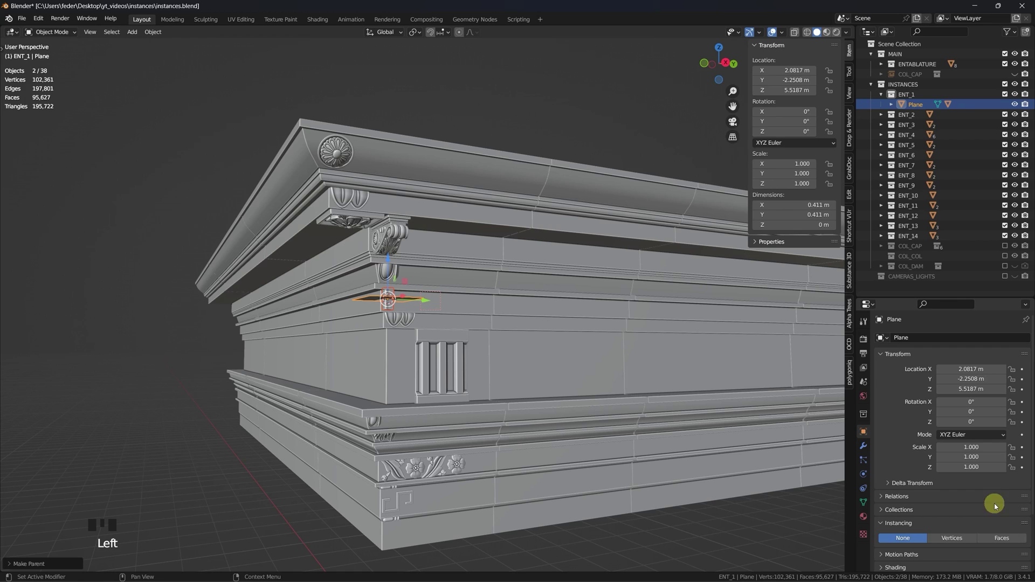
{"action": "left_click", "coordinate": [1000, 538]}
{"action": "scroll", "coordinate": [985, 497], "scroll_direction": "down", "scroll_amount": 3}
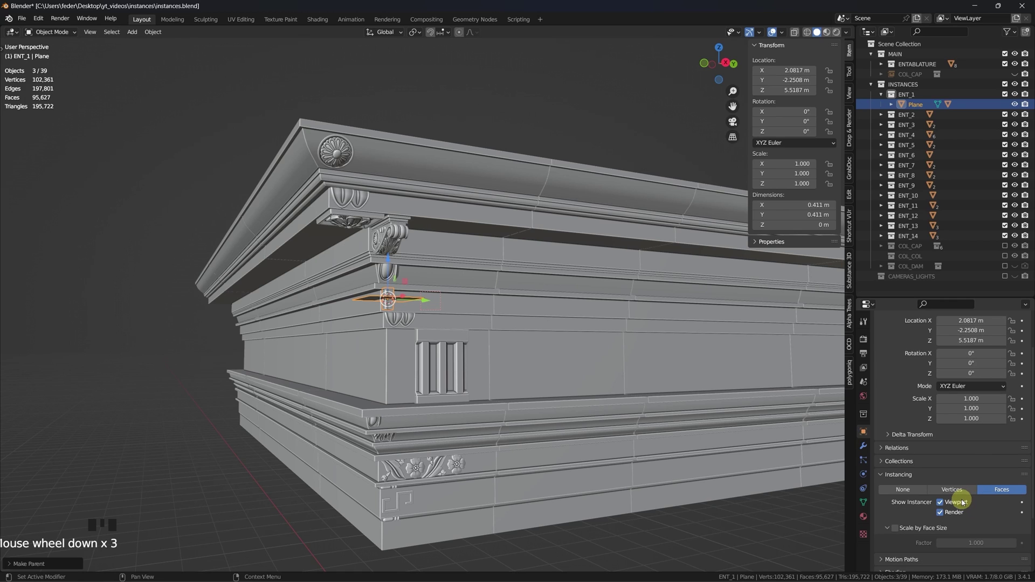
{"action": "left_click", "coordinate": [962, 503]}
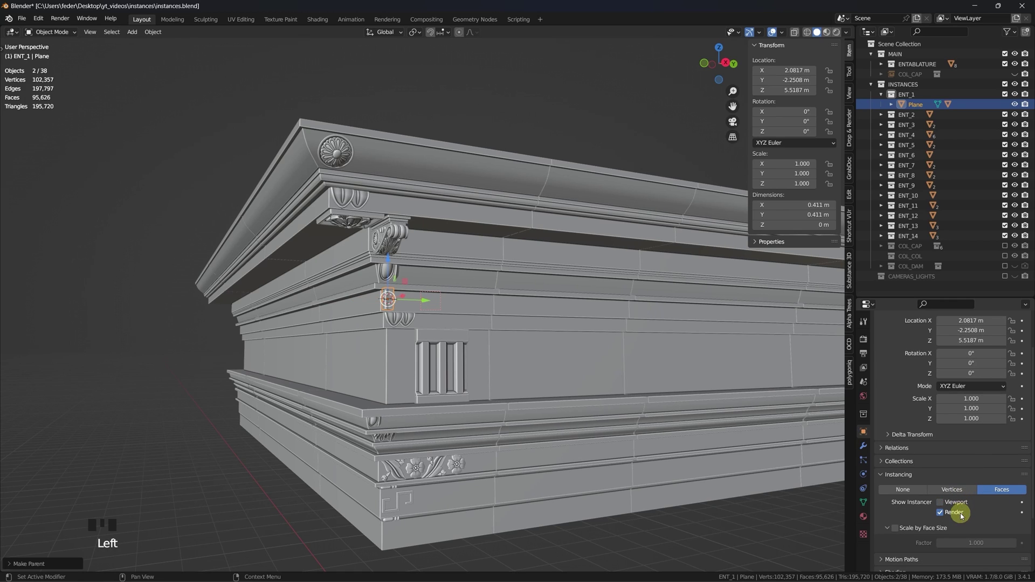
Add an Array modifier to the ENT_1 plane with relative offset factors of 0 in X and 1 in Y.
{"action": "left_click", "coordinate": [864, 448]}
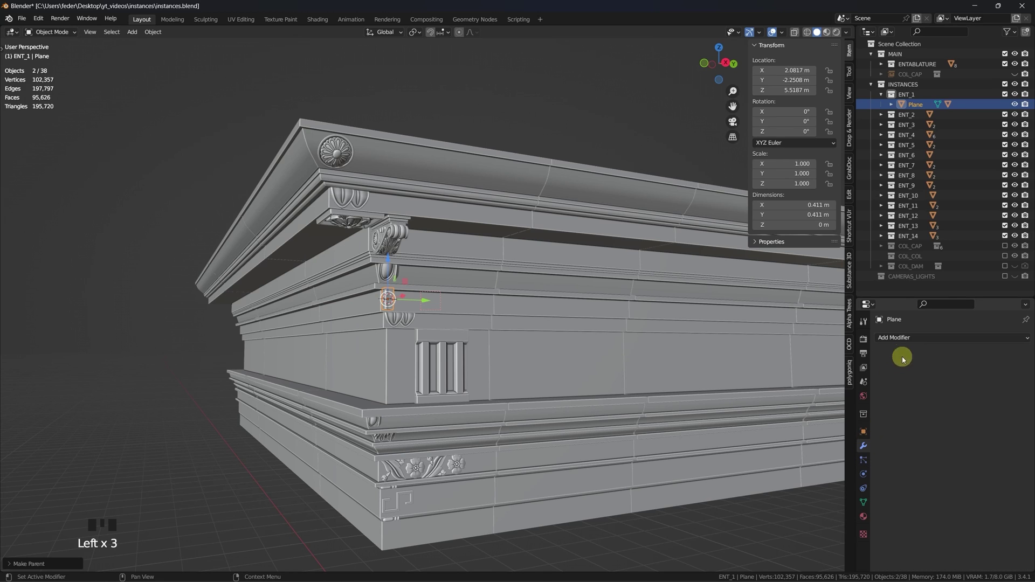
{"action": "left_click", "coordinate": [908, 339]}
{"action": "left_click", "coordinate": [850, 365]}
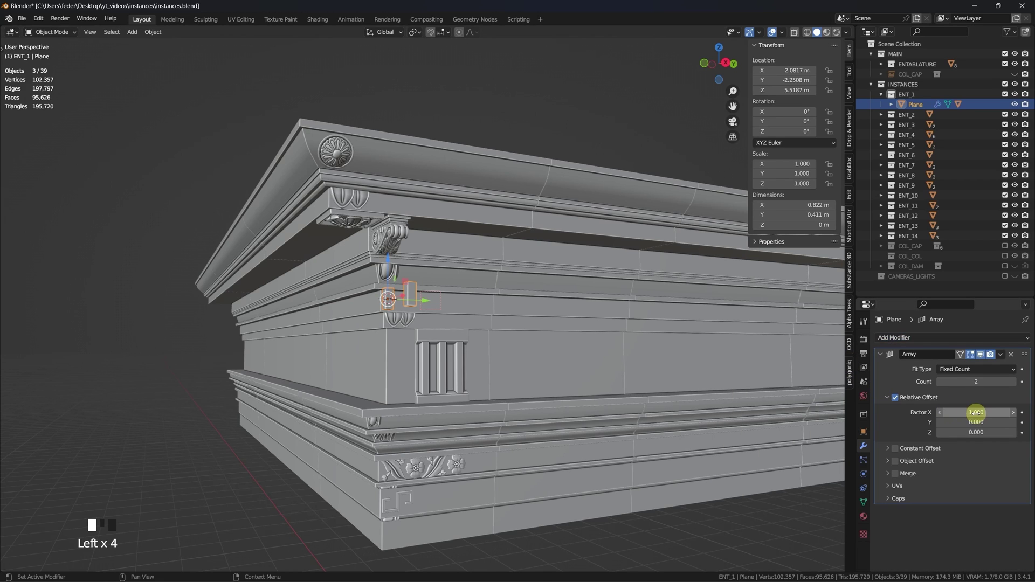
{"action": "key", "text": "Return"}
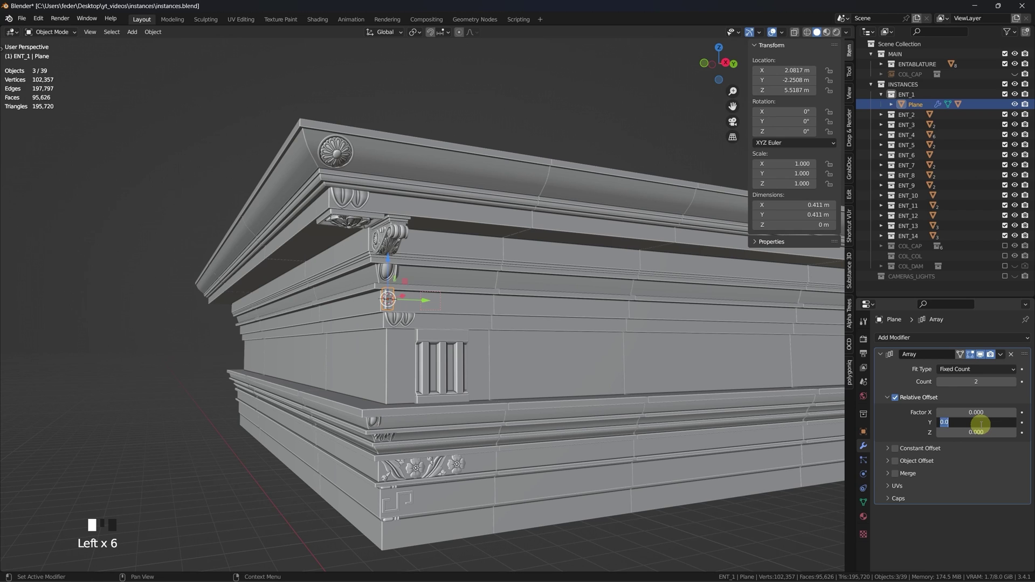
{"action": "left_click", "coordinate": [981, 424]}
{"action": "type", "text": "1"}
{"action": "key", "text": "Return"}
{"action": "middle_click_drag", "start_coordinate": [581, 360], "coordinate": [561, 360]}
{"action": "scroll", "coordinate": [555, 358], "scroll_direction": "up", "scroll_amount": 4}
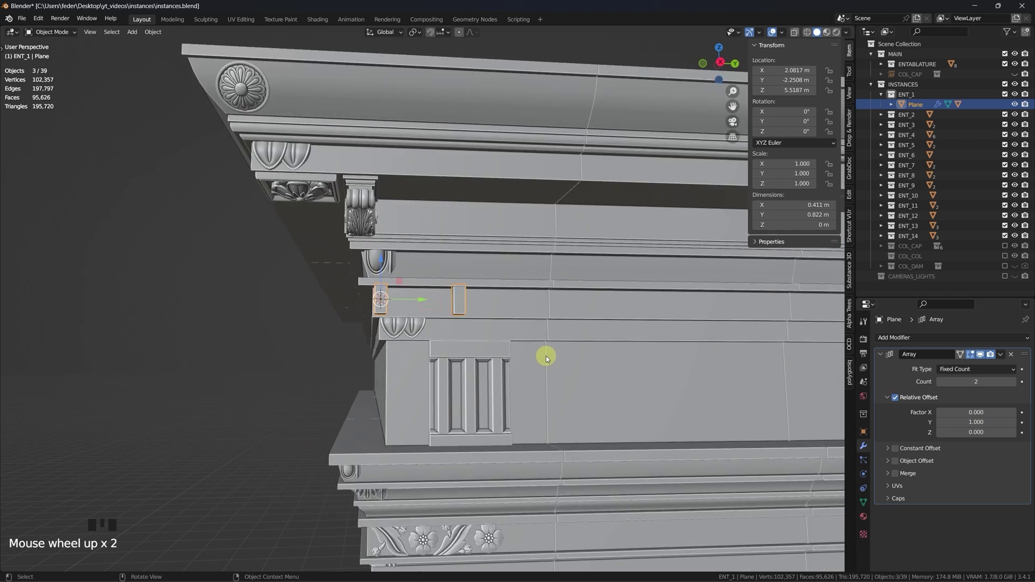
Fit the dentil row to the entablature with a relative Y offset of 0.510, a count of 64 and a slight scale-up of the plane.
{"action": "left_click_drag", "start_coordinate": [973, 422], "coordinate": [959, 421], "text": "shift"}
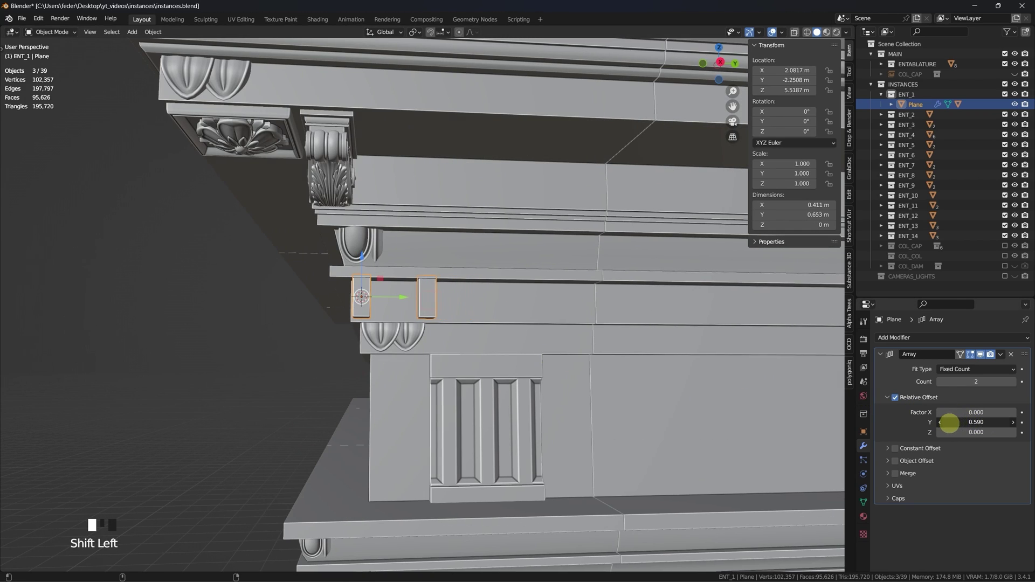
{"action": "key", "text": "s"}
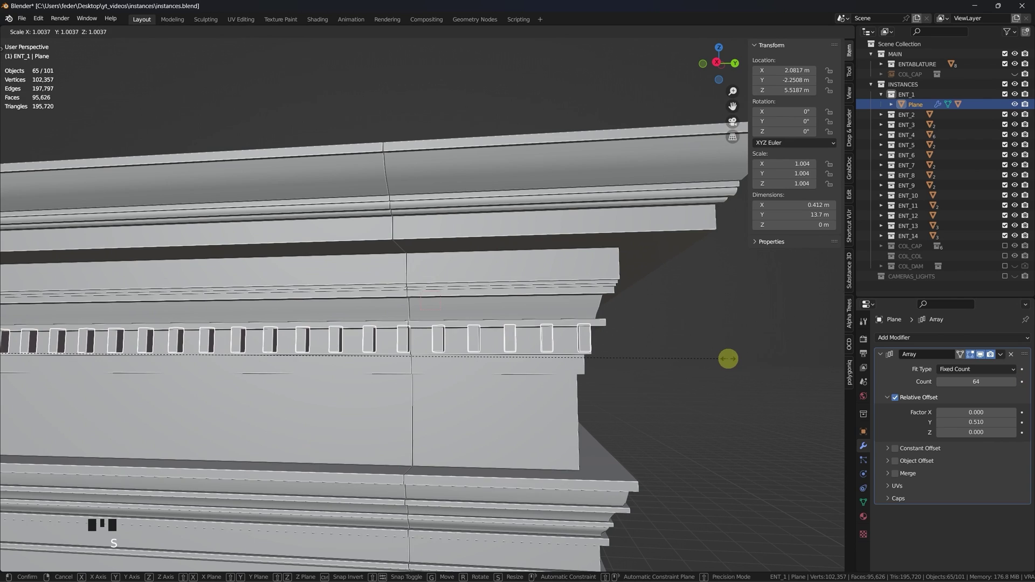
{"action": "left_click", "coordinate": [728, 359]}
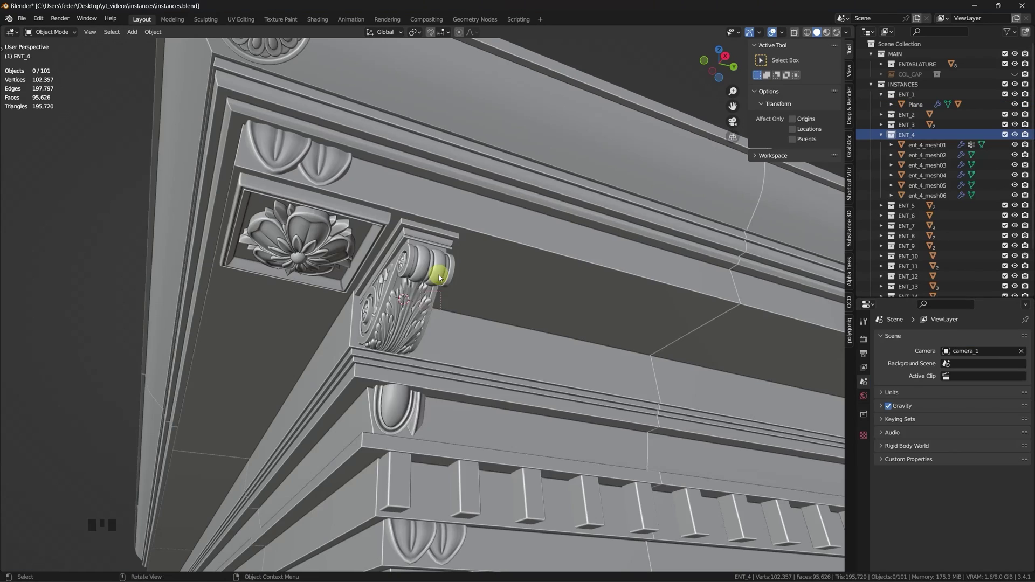
Add a plane at the scroll bracket in the ENT_4 collection and scale its geometry down to about 0.38 m in Edit Mode.
{"action": "key", "text": "shift+a"}
{"action": "left_click", "coordinate": [473, 273]}
{"action": "key", "text": "Tab"}
{"action": "key", "text": "s"}
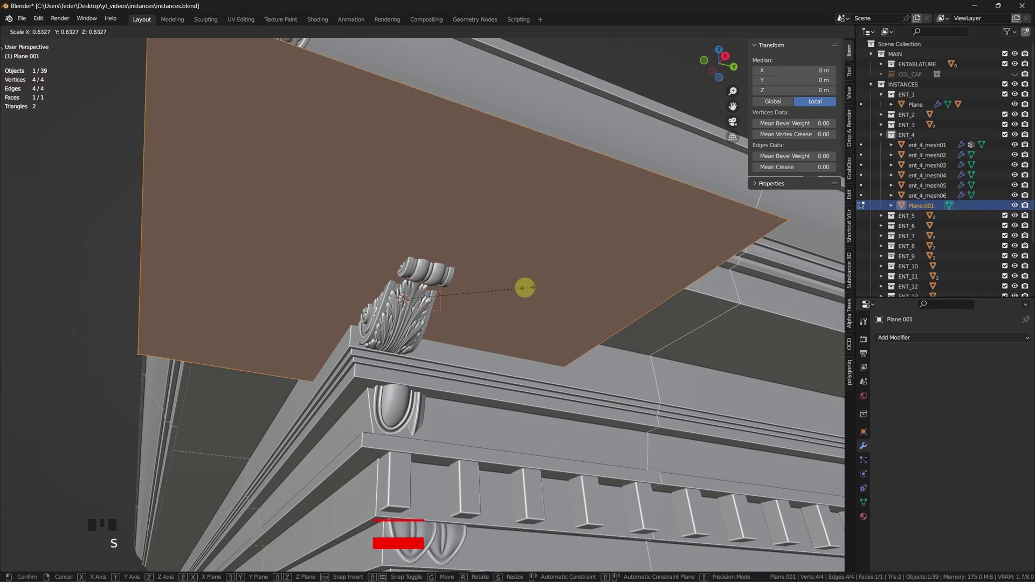
{"action": "left_click", "coordinate": [439, 289]}
{"action": "key", "text": "Tab"}
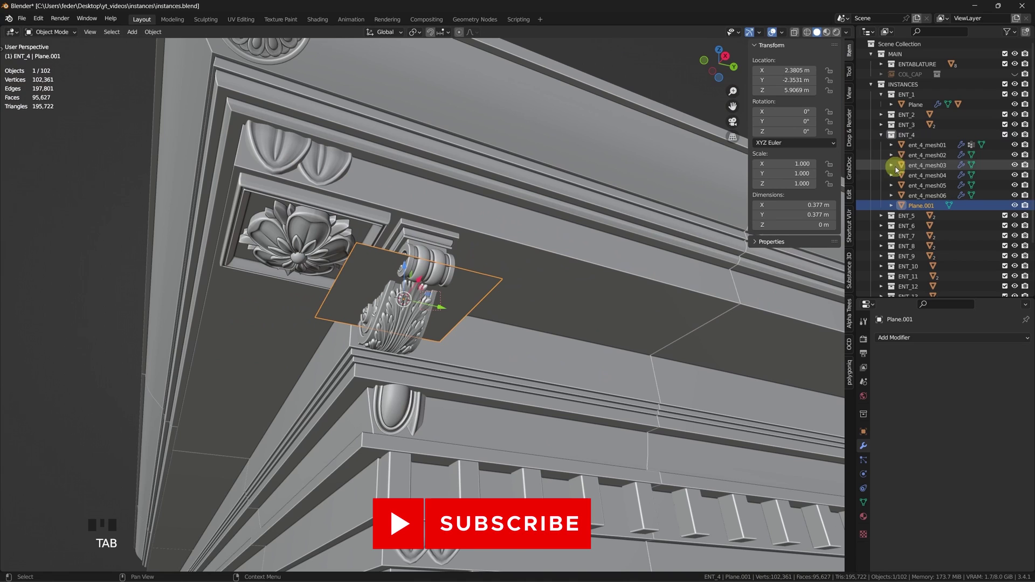
Parent ent_4_mesh01 through ent_4_mesh06 to the new ENT_4 plane using Object (Keep Transform).
{"action": "left_click", "coordinate": [927, 145]}
{"action": "left_click", "coordinate": [926, 196], "text": "shift"}
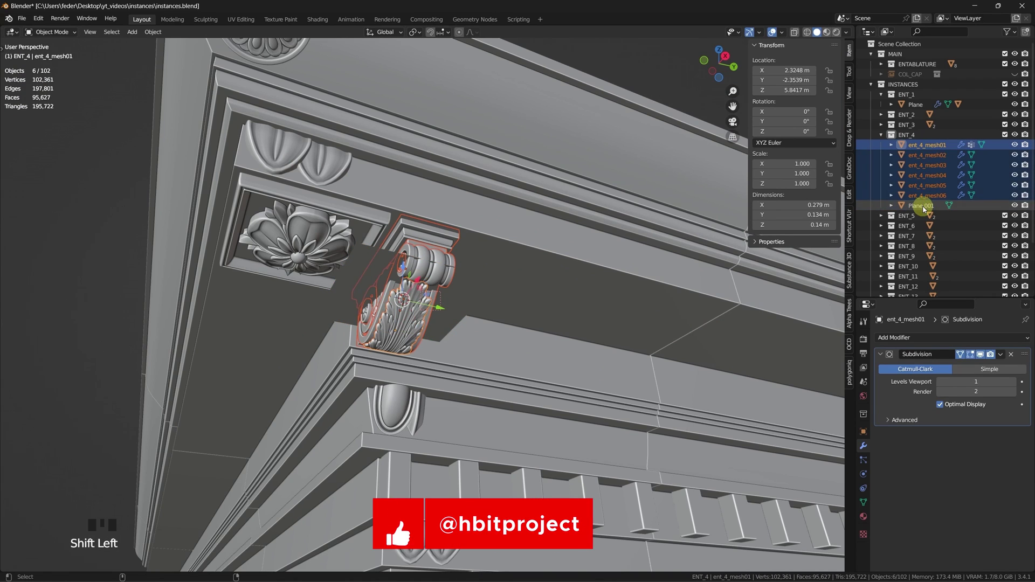
{"action": "left_click", "coordinate": [920, 205], "text": "ctrl"}
{"action": "key", "text": "ctrl+p"}
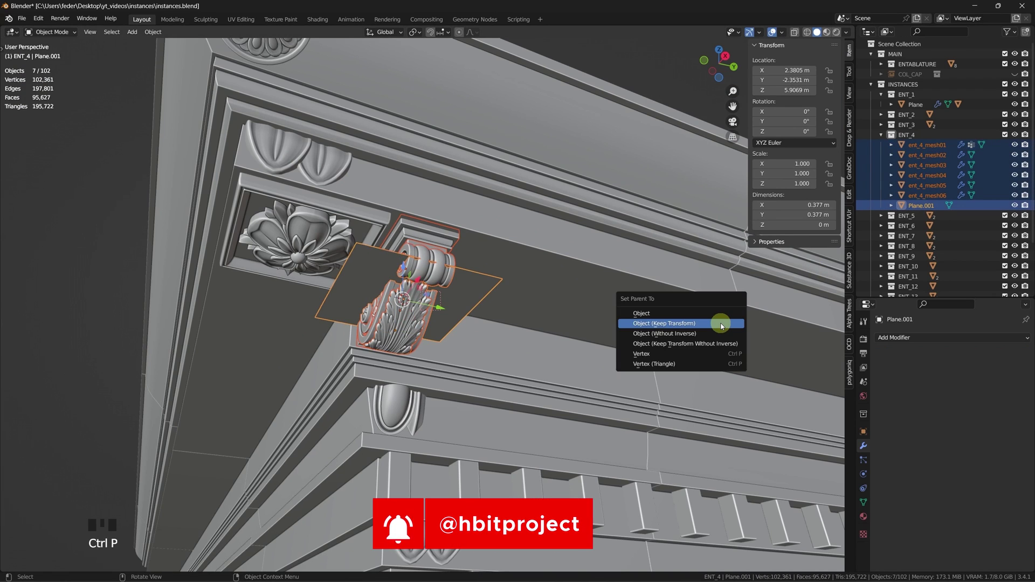
{"action": "left_click", "coordinate": [721, 323]}
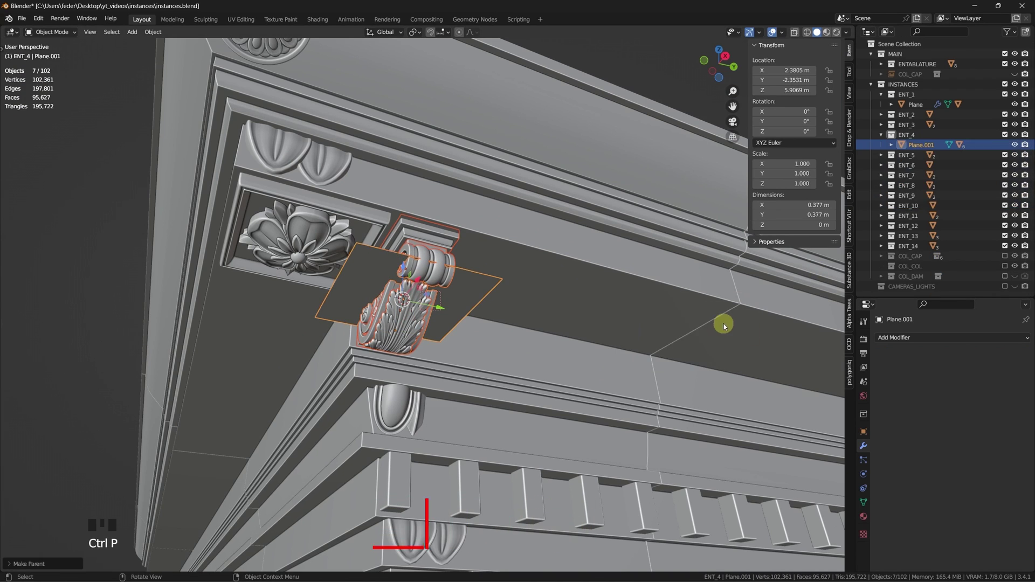
Set the ENT_4 plane's instancing to Faces and hide its instancer.
{"action": "left_click", "coordinate": [861, 434]}
{"action": "left_click", "coordinate": [1000, 534]}
{"action": "scroll", "coordinate": [990, 491], "scroll_direction": "down", "scroll_amount": 2}
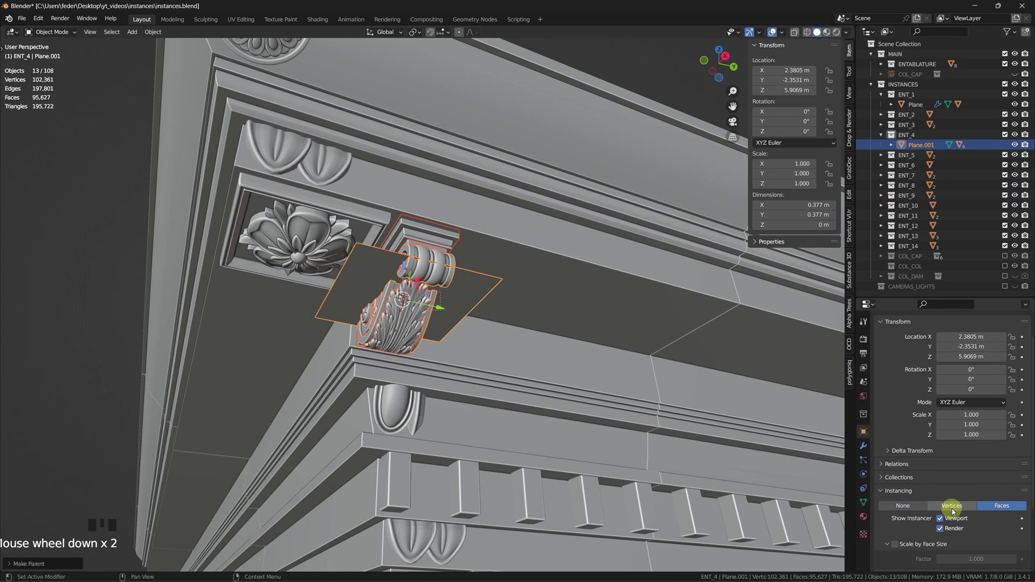
{"action": "left_click", "coordinate": [940, 519]}
Add an Array modifier to the ENT_4 plane that repeats the bracket in a row along Y.
{"action": "left_click", "coordinate": [861, 461]}
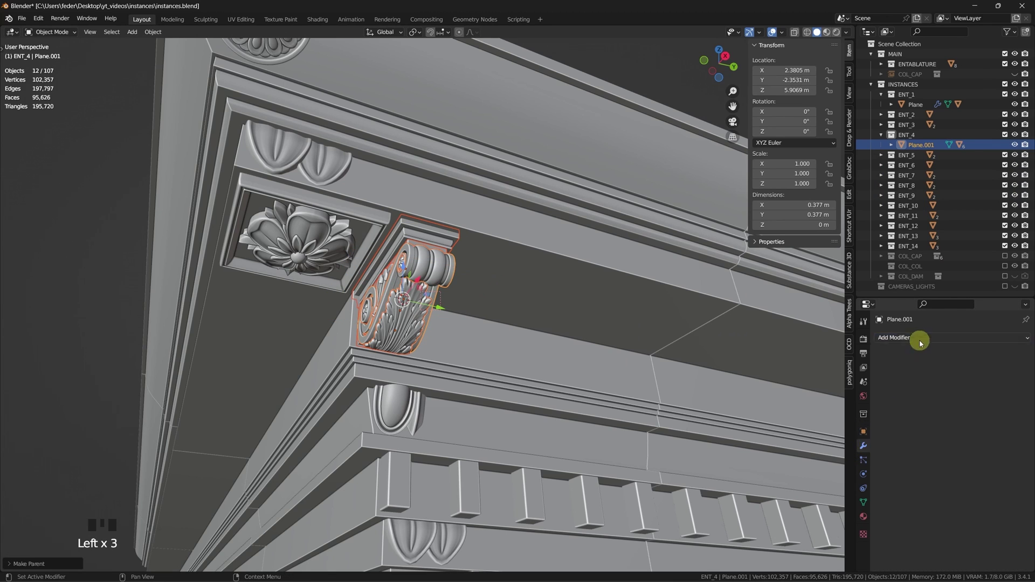
{"action": "left_click", "coordinate": [917, 340]}
{"action": "left_click", "coordinate": [981, 418]}
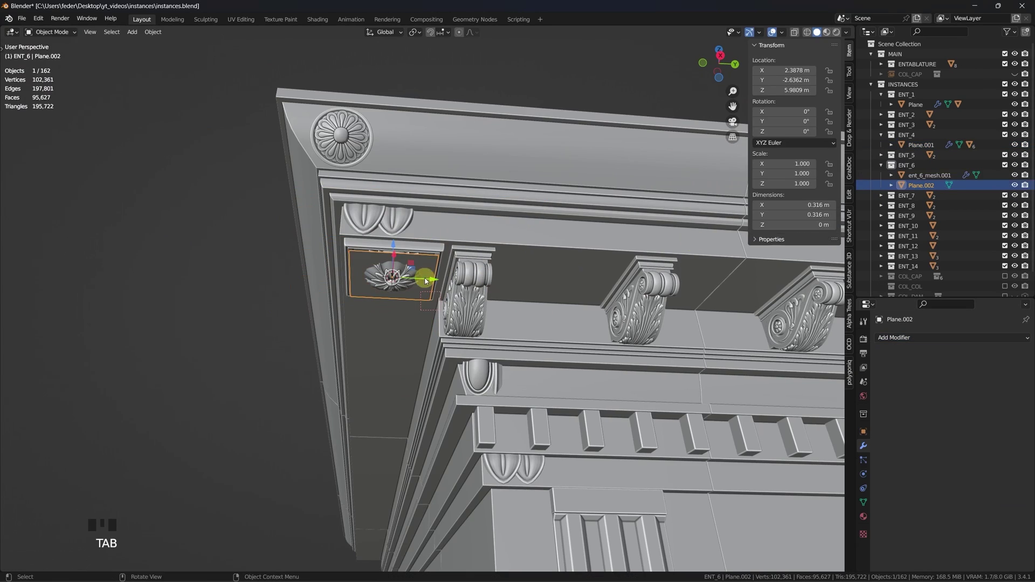
Parent ent_6_mesh.001 to the plane in the ENT_6 collection.
{"action": "left_click", "coordinate": [928, 175]}
{"action": "left_click", "coordinate": [921, 185], "text": "ctrl"}
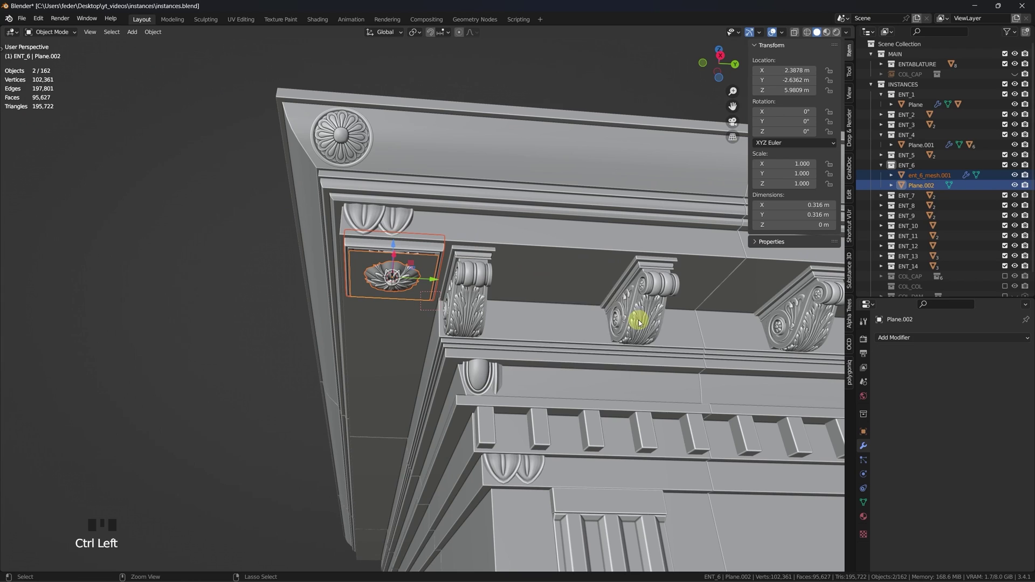
{"action": "key", "text": "ctrl+p"}
{"action": "left_click", "coordinate": [637, 315]}
Set the ENT_6 plane's instancing to Faces and hide its instancer.
{"action": "left_click", "coordinate": [863, 432]}
{"action": "scroll", "coordinate": [948, 464], "scroll_direction": "down", "scroll_amount": 4}
{"action": "left_click", "coordinate": [999, 473]}
{"action": "left_click", "coordinate": [950, 496]}
Add an Array modifier to the ENT_6 plane, setting the relative X offset to 0 and repeating the rosette panel along Y.
{"action": "left_click", "coordinate": [921, 338]}
{"action": "left_click", "coordinate": [959, 367]}
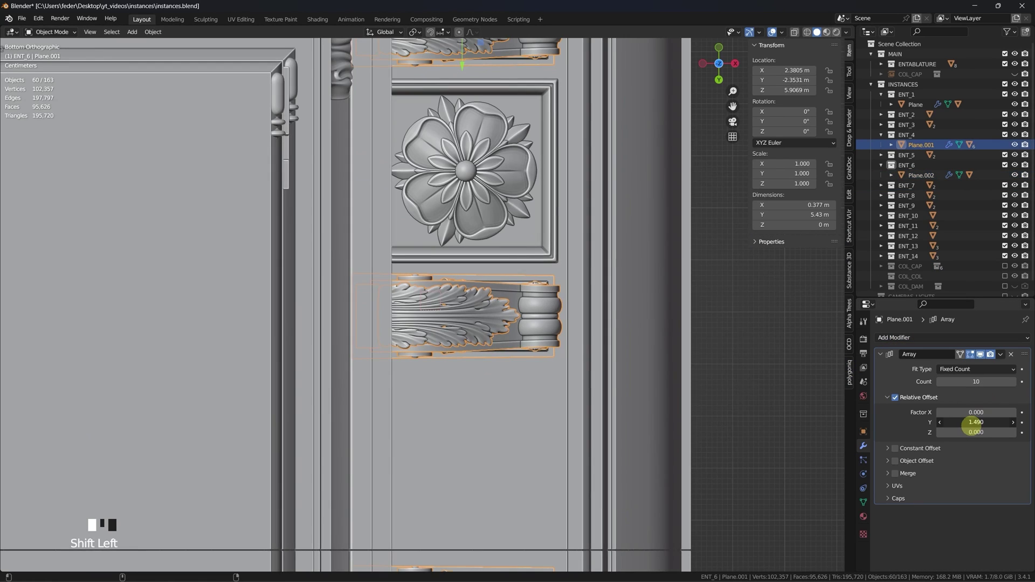
{"action": "left_click_drag", "start_coordinate": [970, 422], "coordinate": [976, 422]}
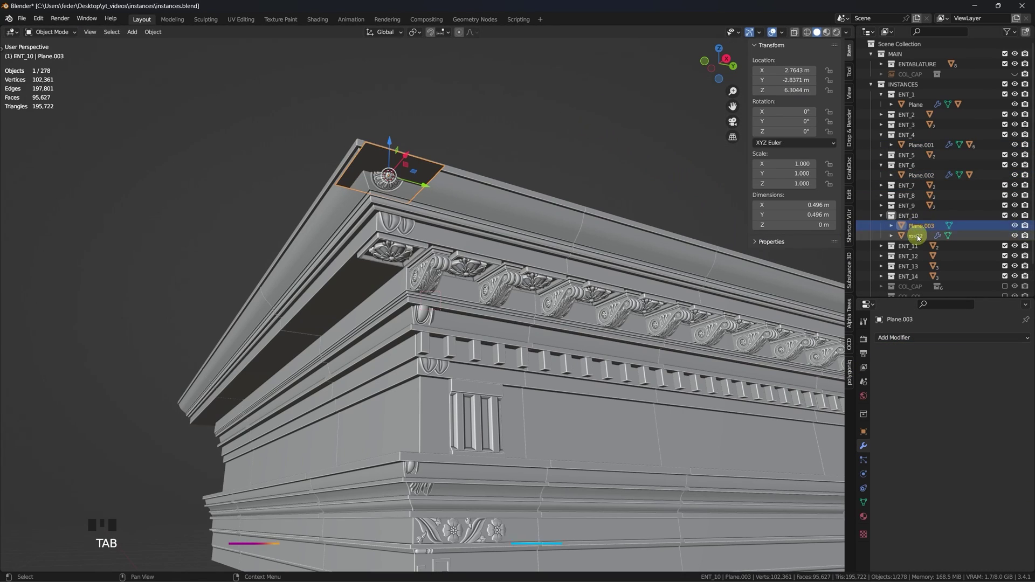
Parent the rosette mesh to the plane in the ENT_10 collection and instance it on the plane's faces.
{"action": "key", "text": "ctrl+p"}
{"action": "left_click", "coordinate": [684, 267]}
{"action": "left_click", "coordinate": [863, 431]}
Add an Array modifier to the ENT_10 plane with relative offsets X 0 and Y 1.24 and a count of about 25.
{"action": "left_click", "coordinate": [863, 445]}
{"action": "left_click", "coordinate": [922, 337]}
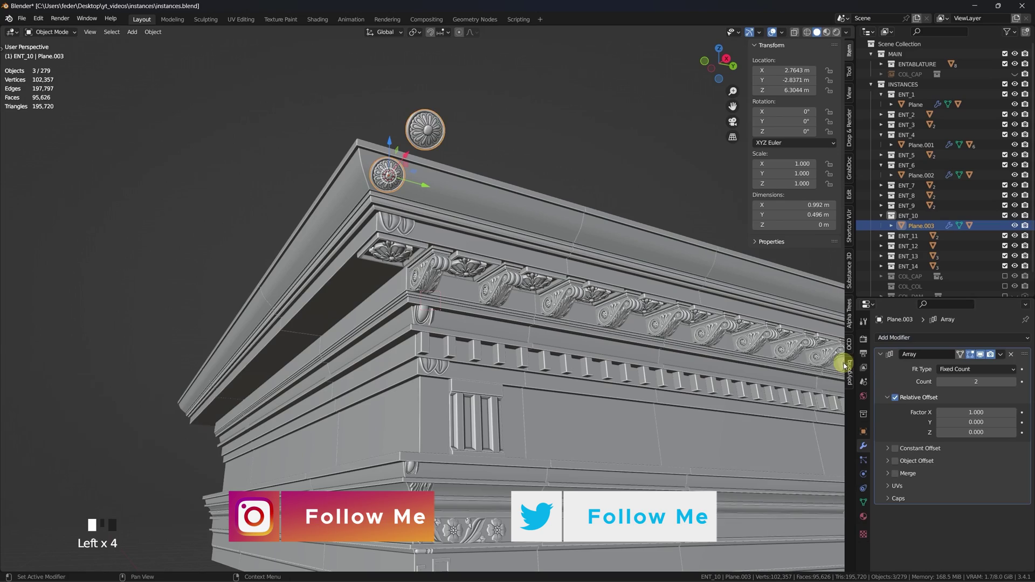
{"action": "left_click", "coordinate": [960, 367]}
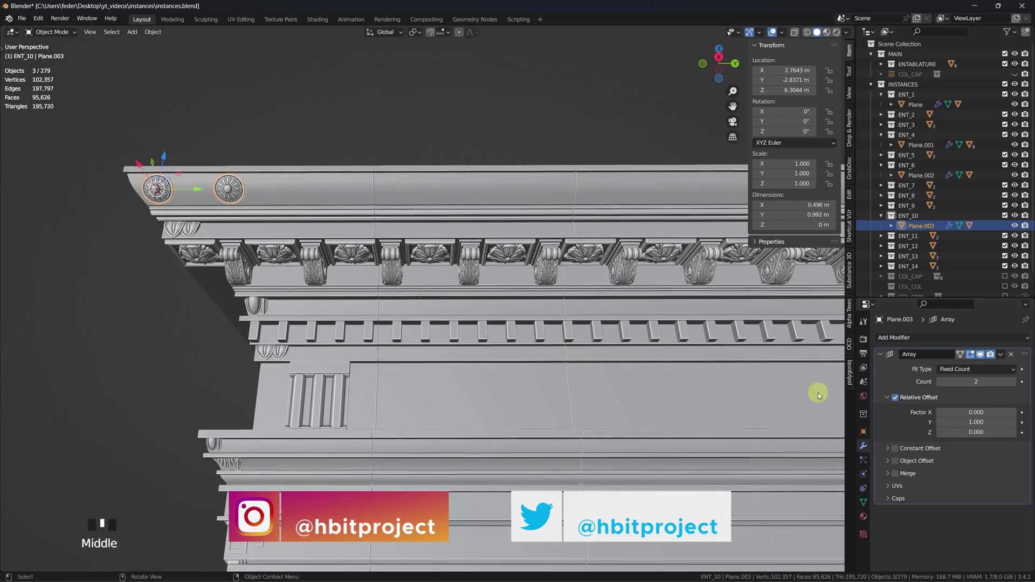
{"action": "left_click_drag", "start_coordinate": [964, 422], "coordinate": [997, 422], "text": "shift"}
{"action": "left_click", "coordinate": [982, 381]}
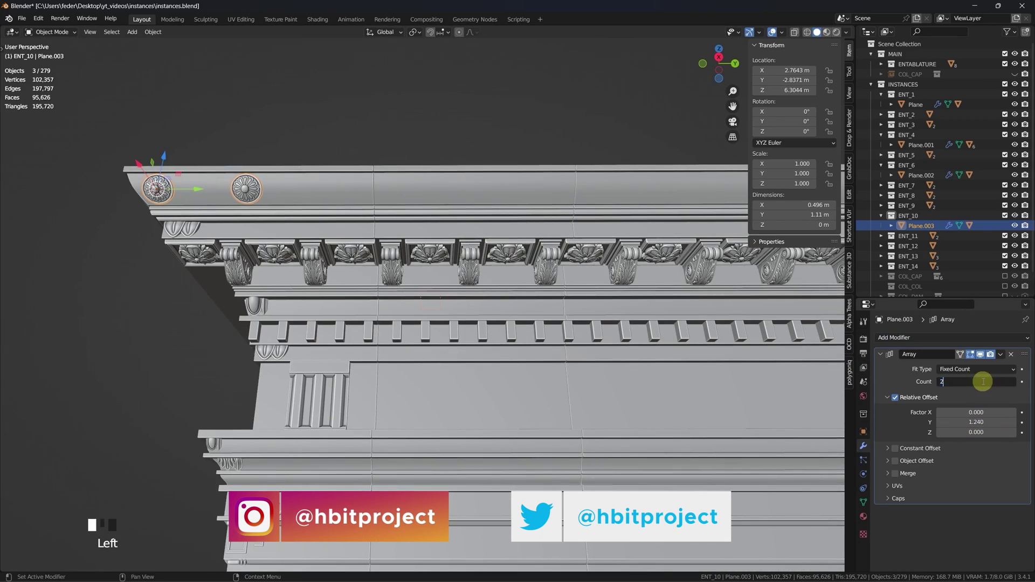
{"action": "type", "text": "25"}
{"action": "key", "text": "Return"}
{"action": "middle_click_drag", "start_coordinate": [809, 345], "coordinate": [848, 342], "text": "shift"}
{"action": "scroll", "coordinate": [632, 296], "scroll_direction": "up", "scroll_amount": 2}
{"action": "left_click", "coordinate": [940, 381]}
{"action": "key", "text": "s"}
{"action": "middle_click_drag", "start_coordinate": [848, 408], "coordinate": [469, 369], "text": "shift"}
{"action": "key", "text": "s"}
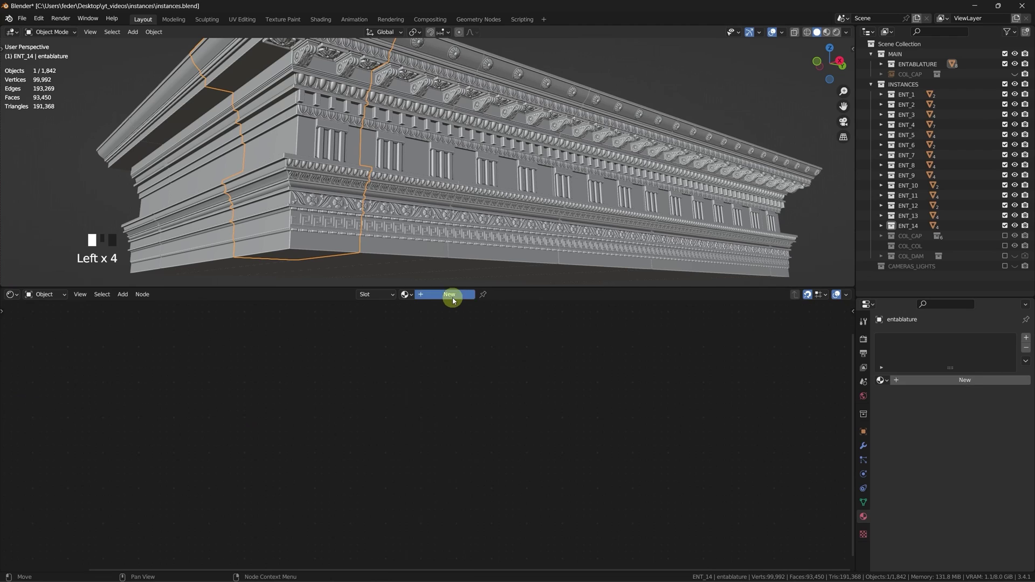
Create a material named mat_01 on the entablature and switch the viewport to rendered shading.
{"action": "left_click", "coordinate": [451, 295]}
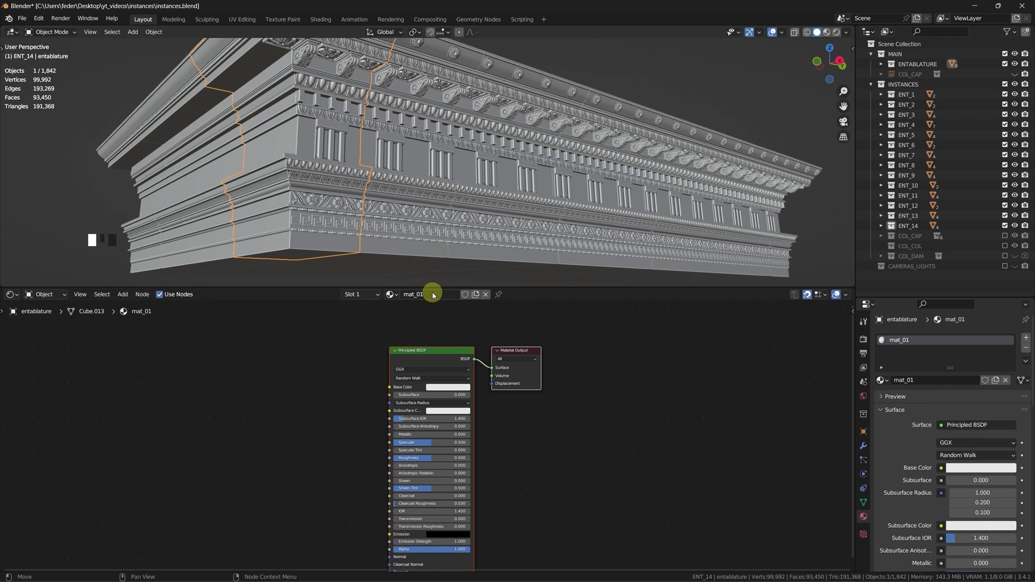
{"action": "left_click", "coordinate": [836, 34]}
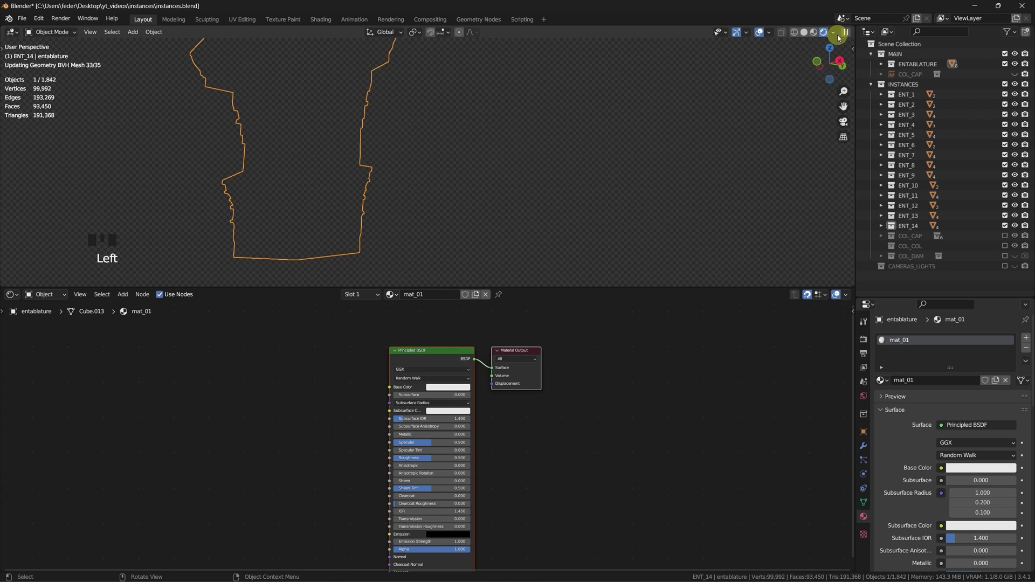
Set mat_01 as the view layer's material override.
{"action": "left_click", "coordinate": [864, 365]}
{"action": "scroll", "coordinate": [927, 502], "scroll_direction": "down", "scroll_amount": 19}
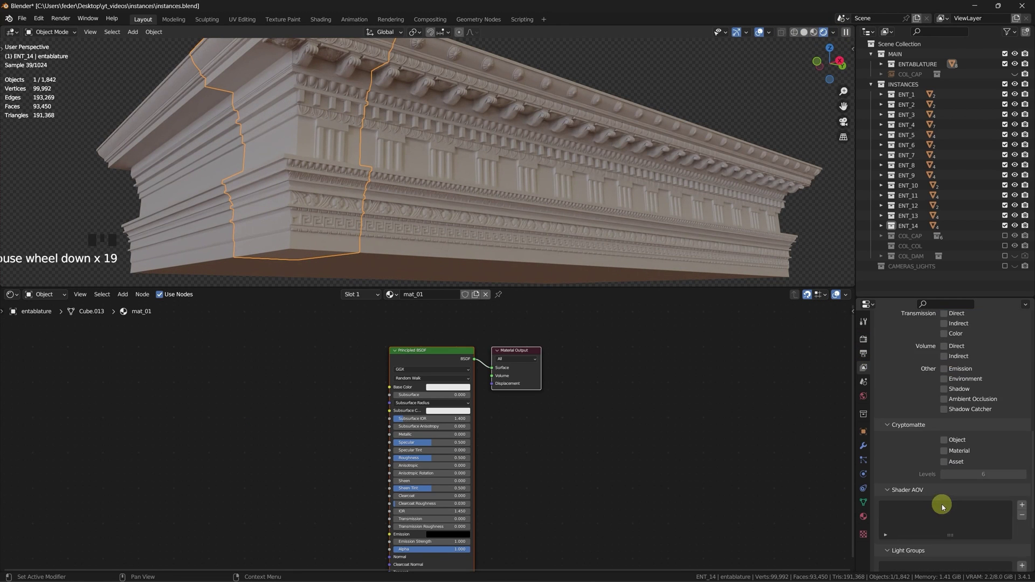
{"action": "scroll", "coordinate": [942, 507], "scroll_direction": "down", "scroll_amount": 7}
{"action": "left_click", "coordinate": [978, 536]}
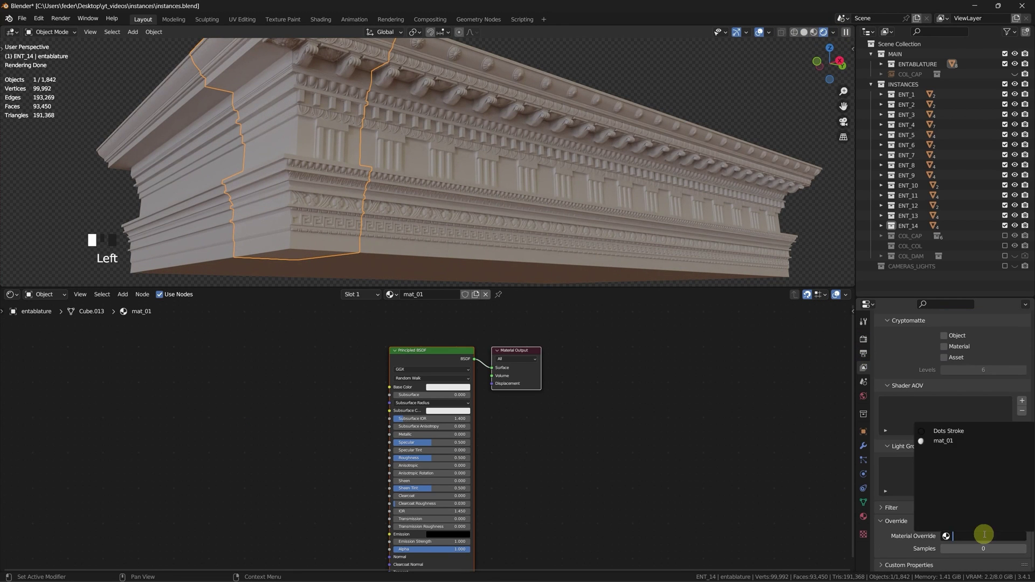
{"action": "left_click", "coordinate": [952, 441]}
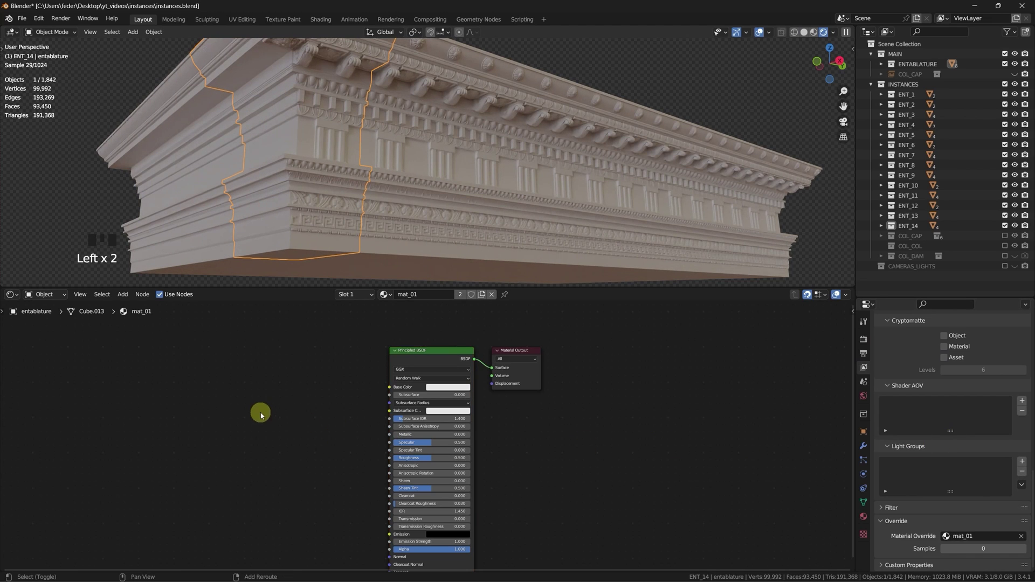
Add an Object Info node to mat_01 and connect its Random output to the Principled BSDF's Base Color.
{"action": "middle_click_drag", "start_coordinate": [260, 413], "coordinate": [444, 416], "text": "shift"}
{"action": "key", "text": "shift+a"}
{"action": "left_click", "coordinate": [426, 408]}
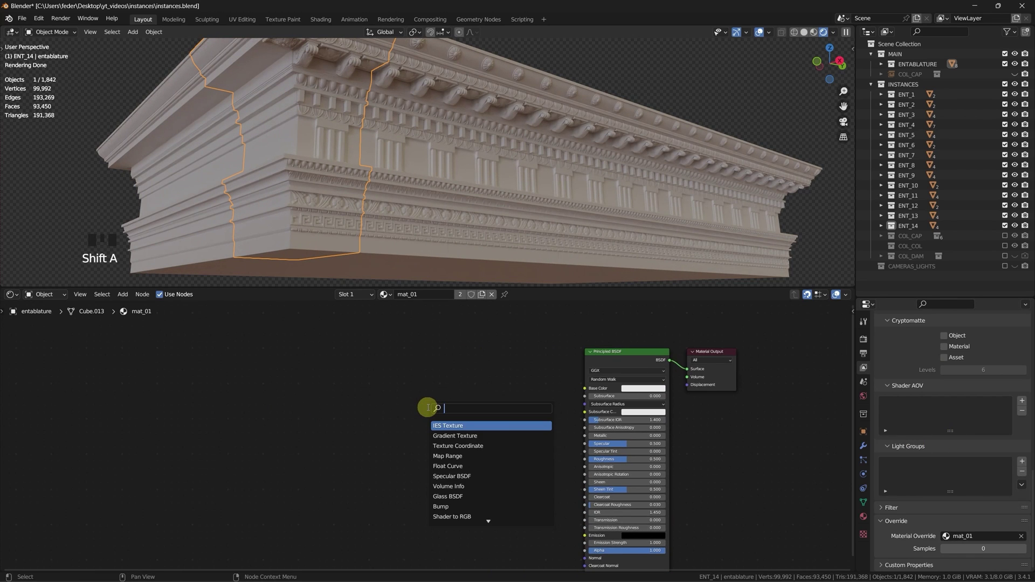
{"action": "type", "text": "objec"}
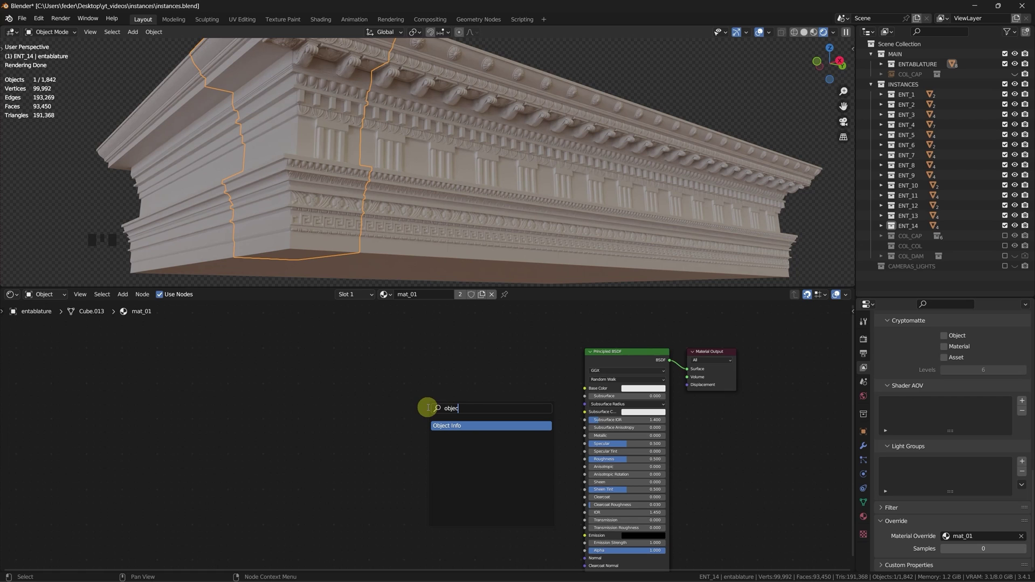
{"action": "key", "text": "Return"}
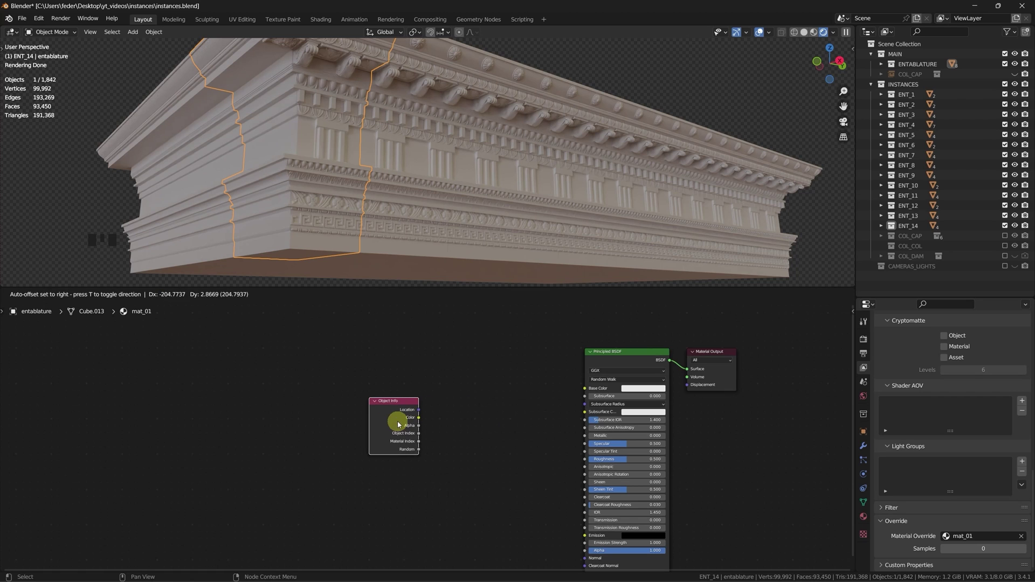
{"action": "left_click", "coordinate": [398, 422]}
{"action": "left_click_drag", "start_coordinate": [418, 449], "coordinate": [585, 388]}
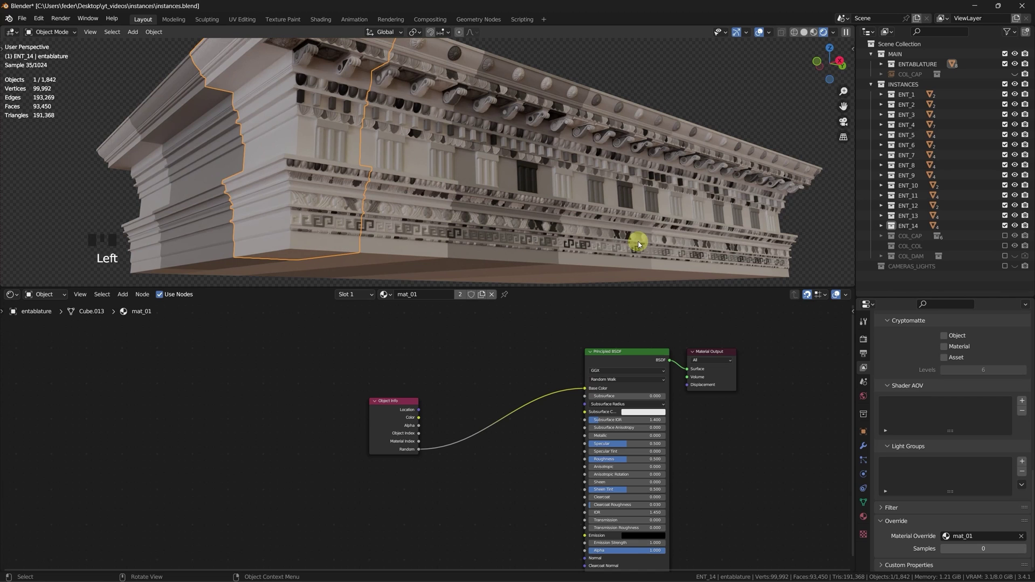
{"action": "middle_click_drag", "start_coordinate": [610, 223], "coordinate": [554, 209]}
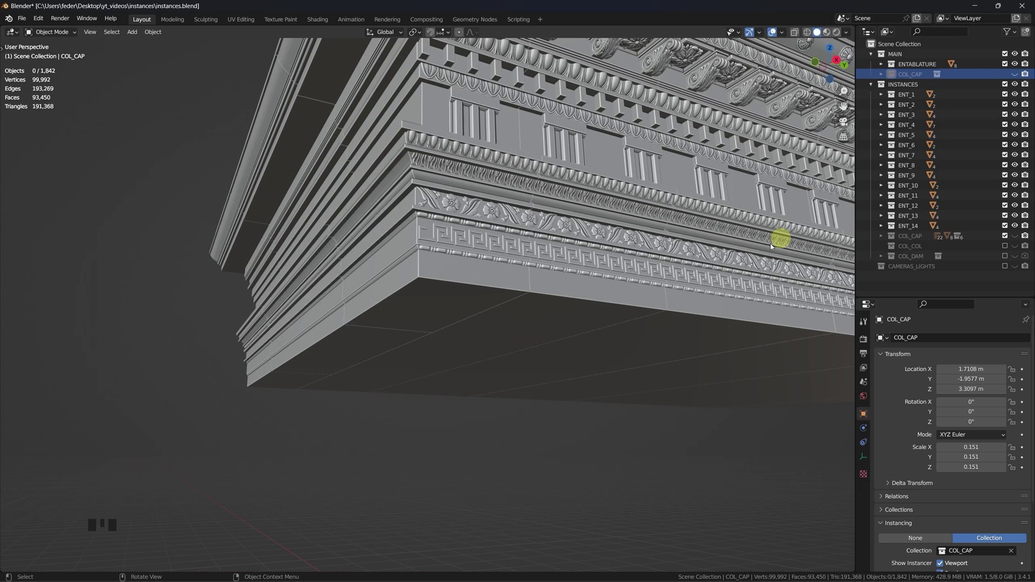
Unhide the COL_CAP capital instance in the MAIN collection.
{"action": "left_click", "coordinate": [1014, 74]}
{"action": "middle_click_drag", "start_coordinate": [666, 202], "coordinate": [664, 200]}
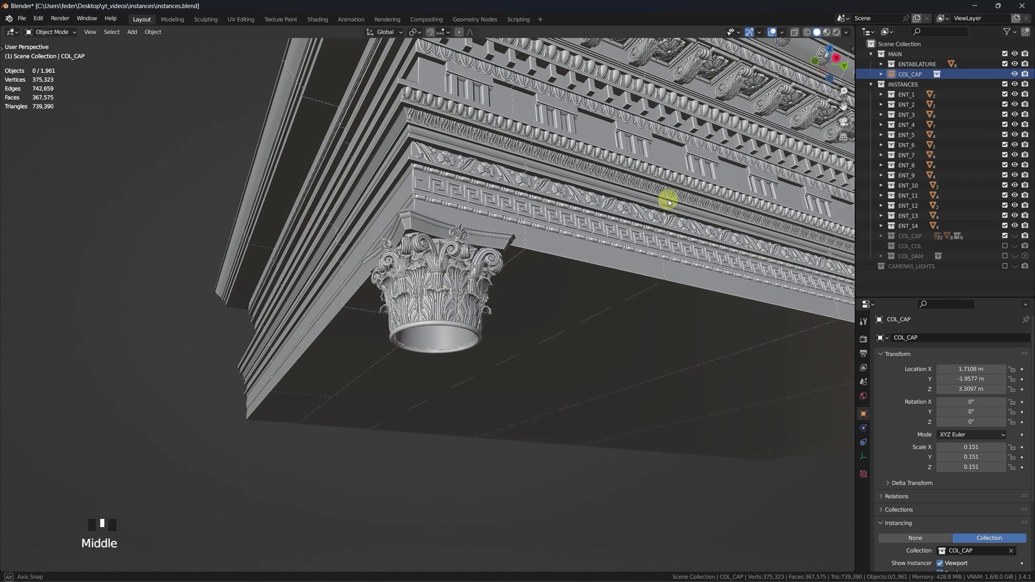
Isolate the COL_CAP source collection by excluding MAIN and hiding the ENT collections, and expand its contents.
{"action": "left_click", "coordinate": [1004, 54]}
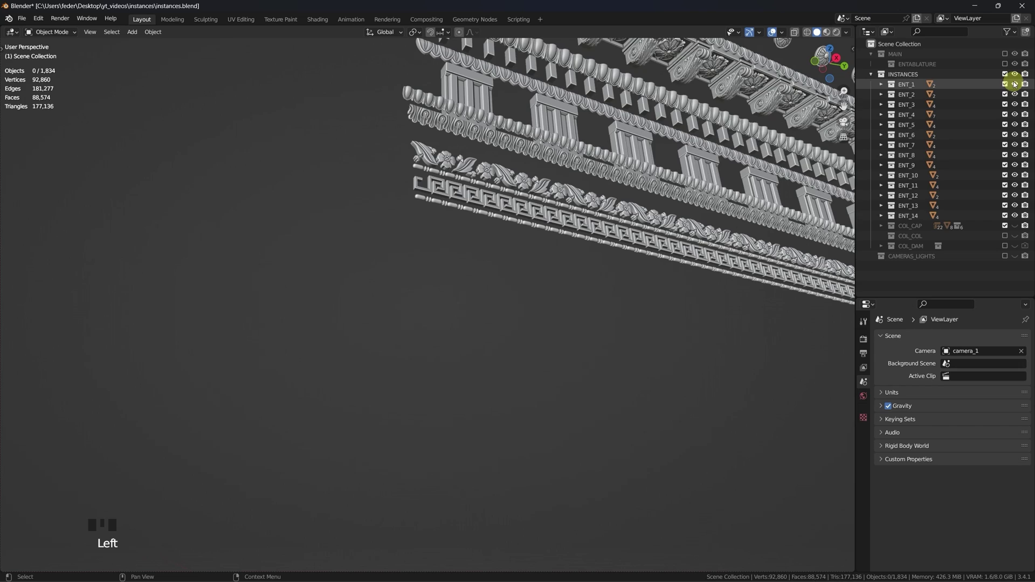
{"action": "left_click_drag", "start_coordinate": [1014, 84], "coordinate": [1016, 269]}
{"action": "left_click", "coordinate": [1014, 225]}
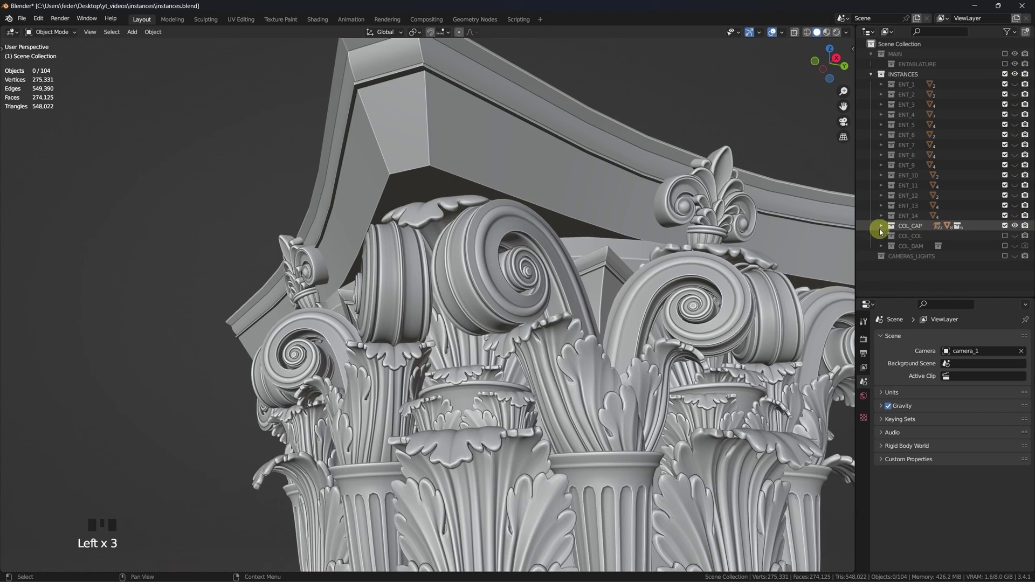
{"action": "left_click", "coordinate": [881, 225]}
{"action": "scroll", "coordinate": [925, 254], "scroll_direction": "down", "scroll_amount": 5}
{"action": "scroll", "coordinate": [925, 254], "scroll_direction": "down", "scroll_amount": 8}
{"action": "scroll", "coordinate": [535, 337], "scroll_direction": "down", "scroll_amount": 5}
{"action": "middle_click_drag", "start_coordinate": [536, 337], "coordinate": [541, 320]}
{"action": "middle_click_drag", "start_coordinate": [582, 399], "coordinate": [593, 365], "text": "shift"}
{"action": "scroll", "coordinate": [604, 372], "scroll_direction": "up", "scroll_amount": 4}
Set instancing to None on acanthus_leaf_1_plane and acanthus_leaf_2_plane to expose the planes carrying the leaves.
{"action": "left_click", "coordinate": [624, 383]}
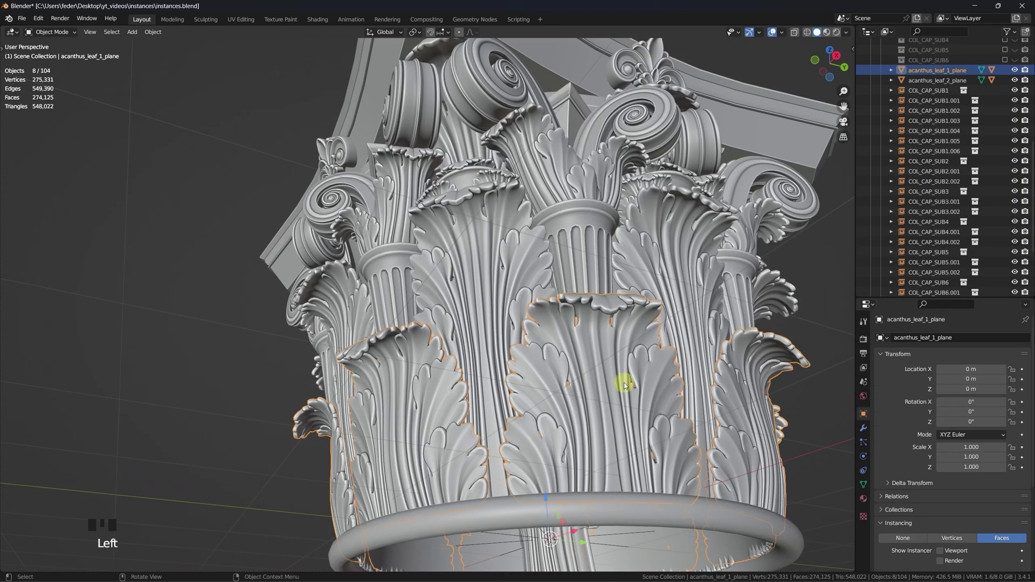
{"action": "left_click", "coordinate": [903, 538]}
{"action": "left_click", "coordinate": [721, 356]}
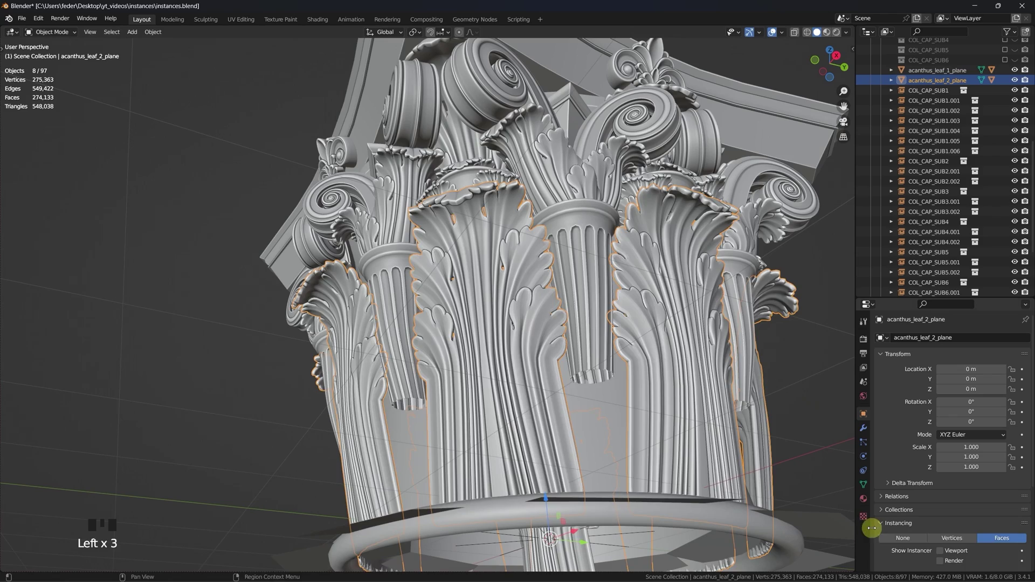
{"action": "left_click", "coordinate": [903, 538]}
{"action": "scroll", "coordinate": [577, 358], "scroll_direction": "down", "scroll_amount": 2}
{"action": "middle_click_drag", "start_coordinate": [577, 358], "coordinate": [575, 345]}
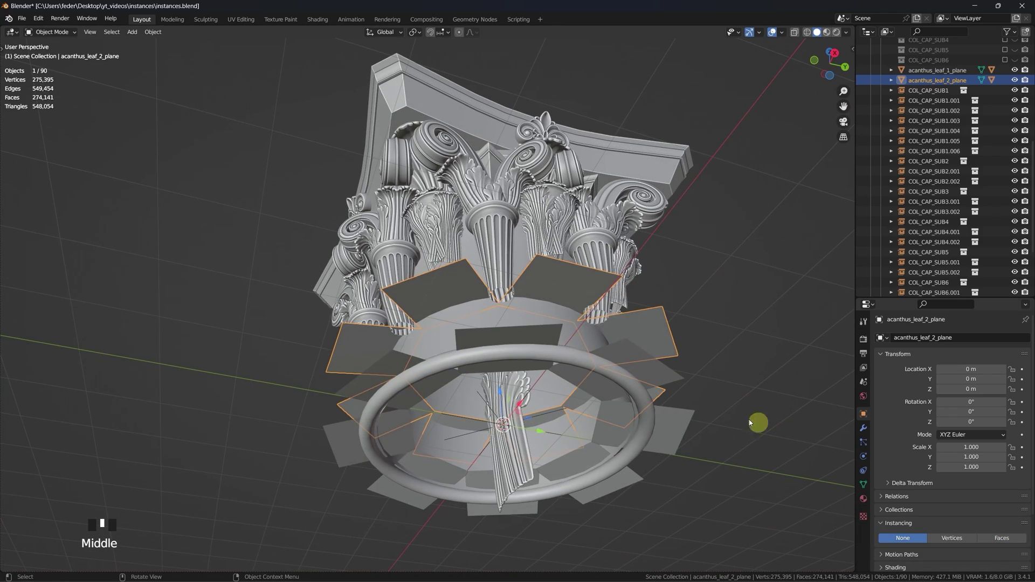
Set instancing back to Faces on acanthus_leaf_2_plane and acanthus_leaf_1_plane.
{"action": "left_click", "coordinate": [1001, 538]}
{"action": "left_click", "coordinate": [678, 371]}
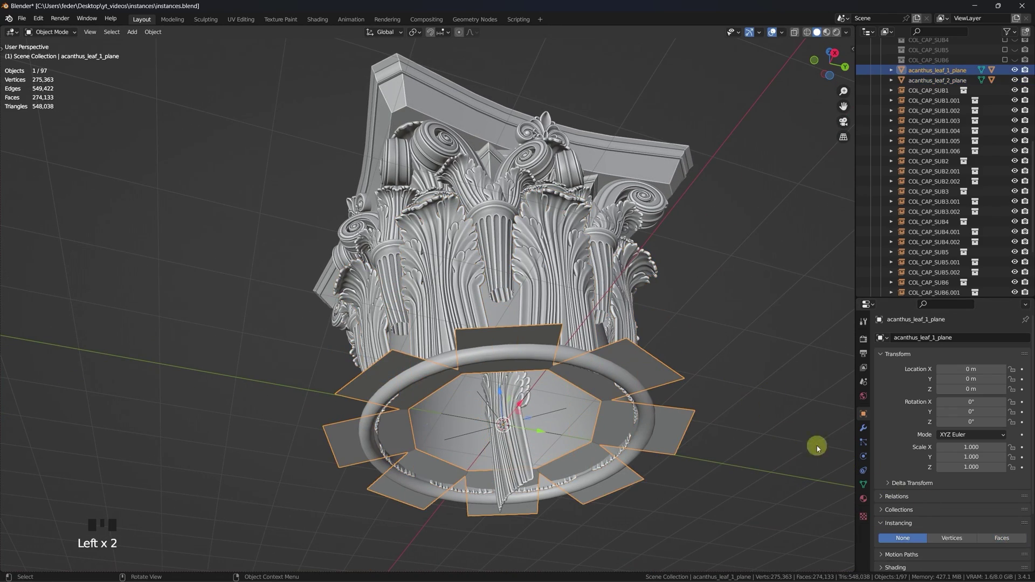
{"action": "left_click", "coordinate": [982, 536]}
Try to move the COL_CAP_SUB5.001 volute instance on the capital.
{"action": "middle_click_drag", "start_coordinate": [604, 324], "coordinate": [547, 325]}
{"action": "left_click", "coordinate": [511, 333]}
{"action": "key", "text": "g"}
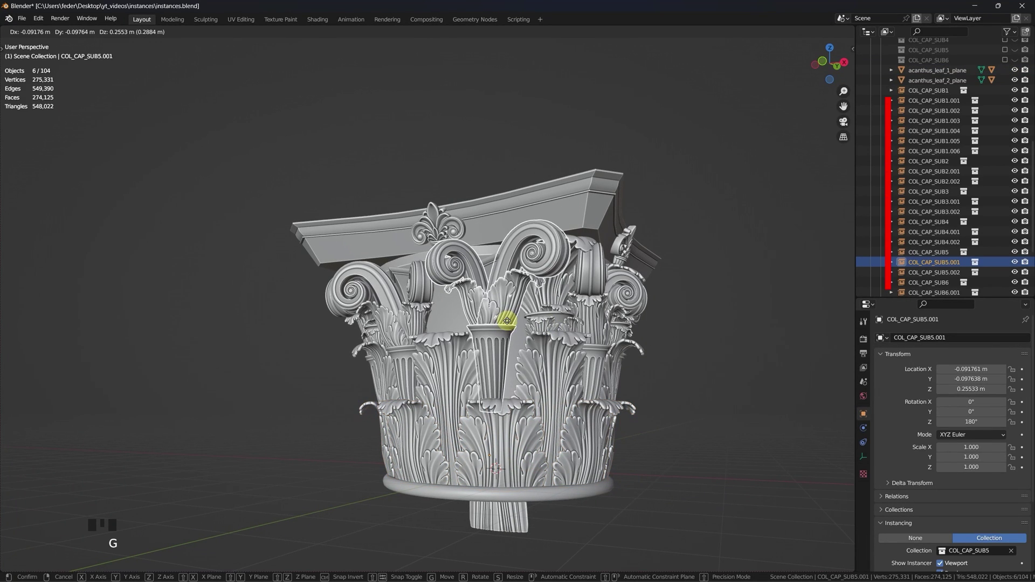
{"action": "key", "text": "Escape"}
Exclude the COL_CAP source collection and bring back the ENT and MAIN collections.
{"action": "scroll", "coordinate": [566, 302], "scroll_direction": "down", "scroll_amount": 2}
{"action": "scroll", "coordinate": [960, 151], "scroll_direction": "up", "scroll_amount": 6}
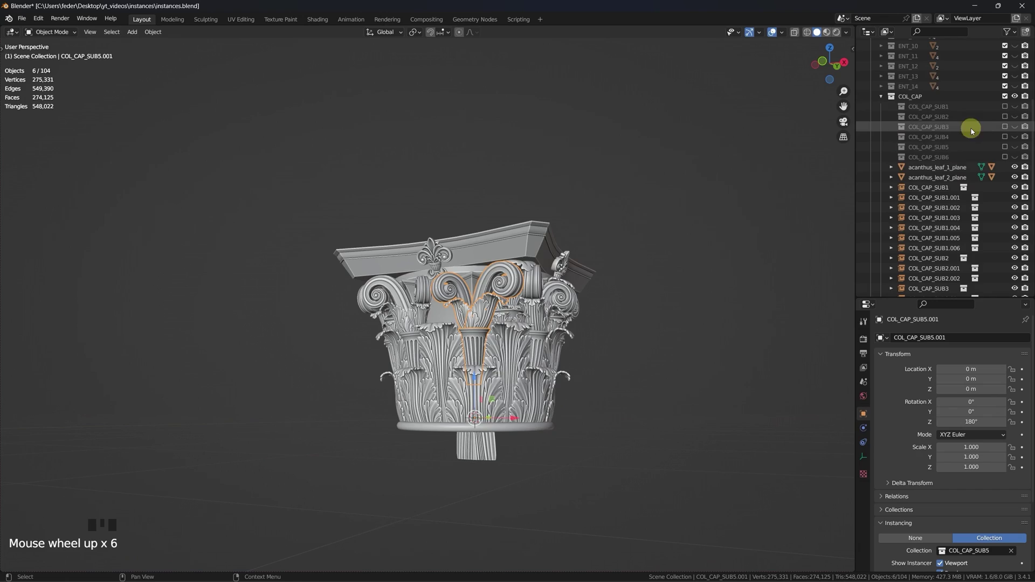
{"action": "left_click", "coordinate": [1003, 96]}
{"action": "left_click_drag", "start_coordinate": [1013, 183], "coordinate": [981, 80]}
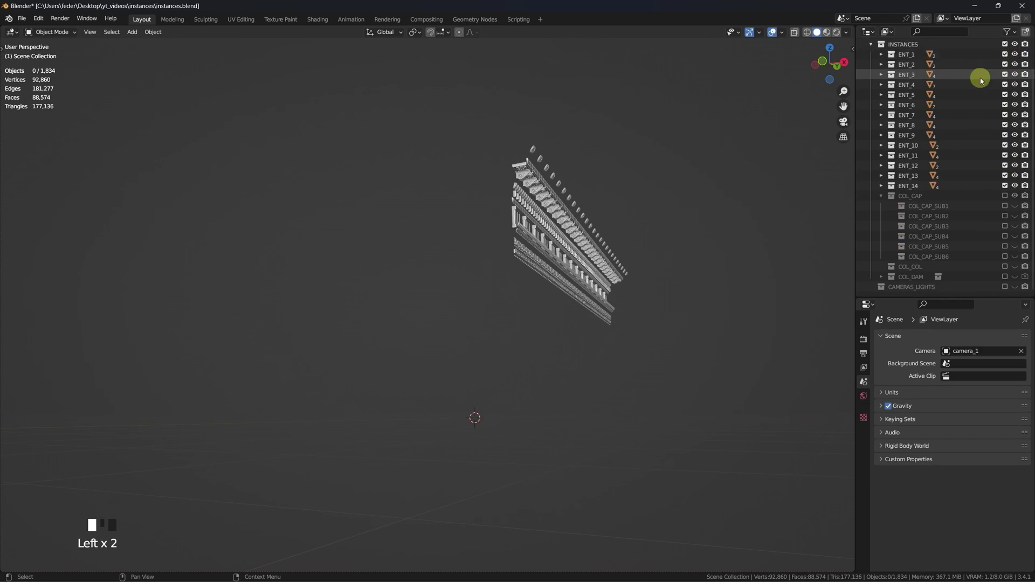
{"action": "scroll", "coordinate": [991, 70], "scroll_direction": "up", "scroll_amount": 3}
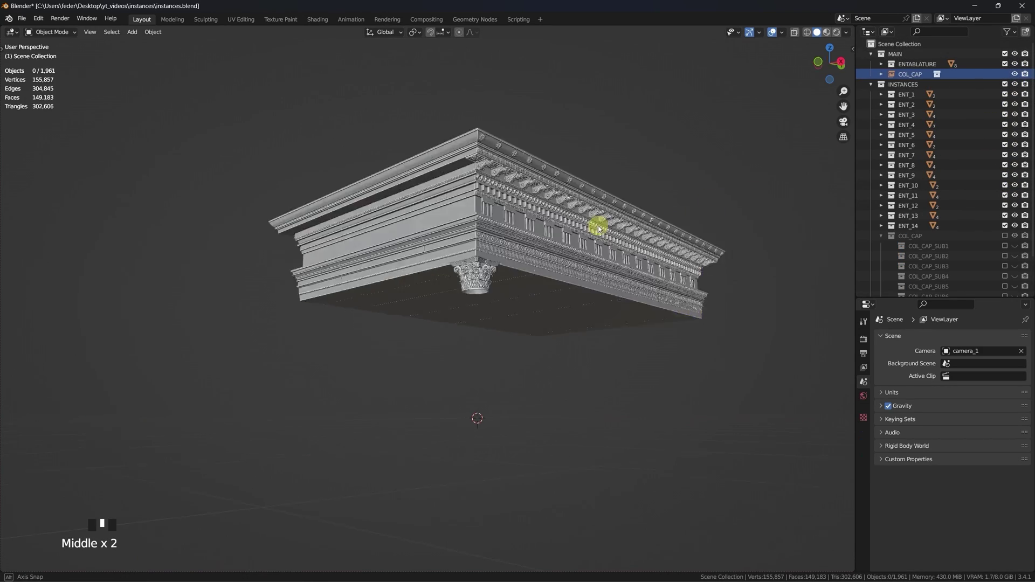
Snap the 3D cursor to the COL_CAP capital under the entablature's corner.
{"action": "middle_click_drag", "start_coordinate": [601, 224], "coordinate": [574, 292]}
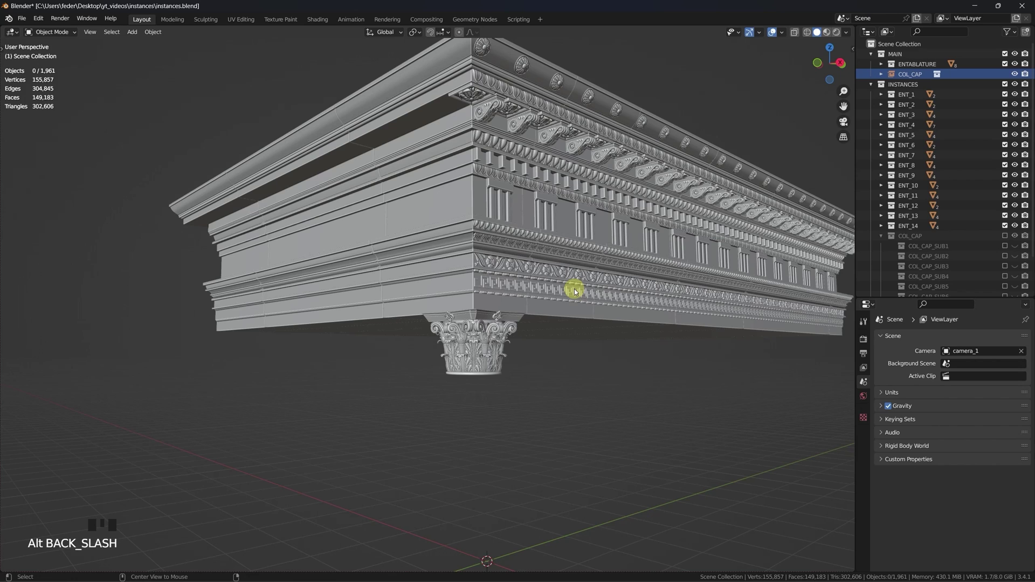
{"action": "key", "text": "shift+s"}
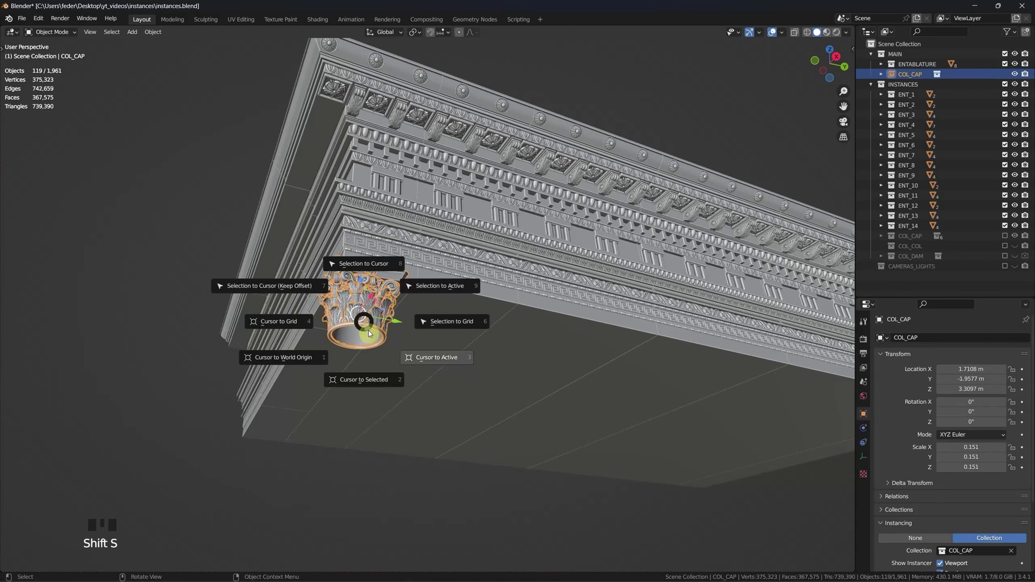
{"action": "left_click", "coordinate": [374, 377]}
Add a plane at the 3D cursor in the MAIN collection and scale its mesh down to roughly the capital's width.
{"action": "left_click", "coordinate": [899, 54]}
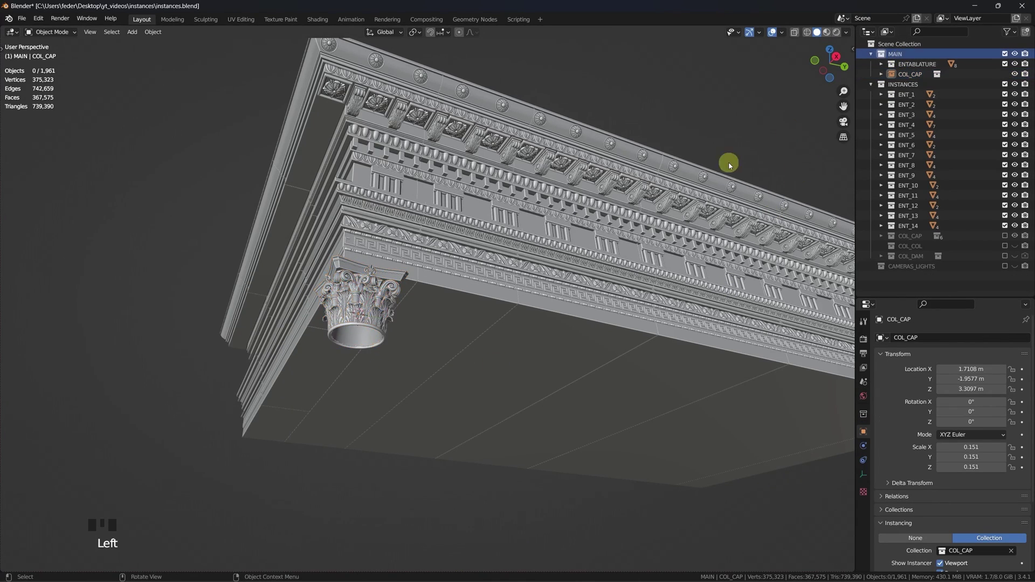
{"action": "middle_click_drag", "start_coordinate": [512, 257], "coordinate": [582, 300], "text": "shift"}
{"action": "scroll", "coordinate": [582, 300], "scroll_direction": "up", "scroll_amount": 3}
{"action": "key", "text": "shift+a"}
{"action": "left_click", "coordinate": [593, 328]}
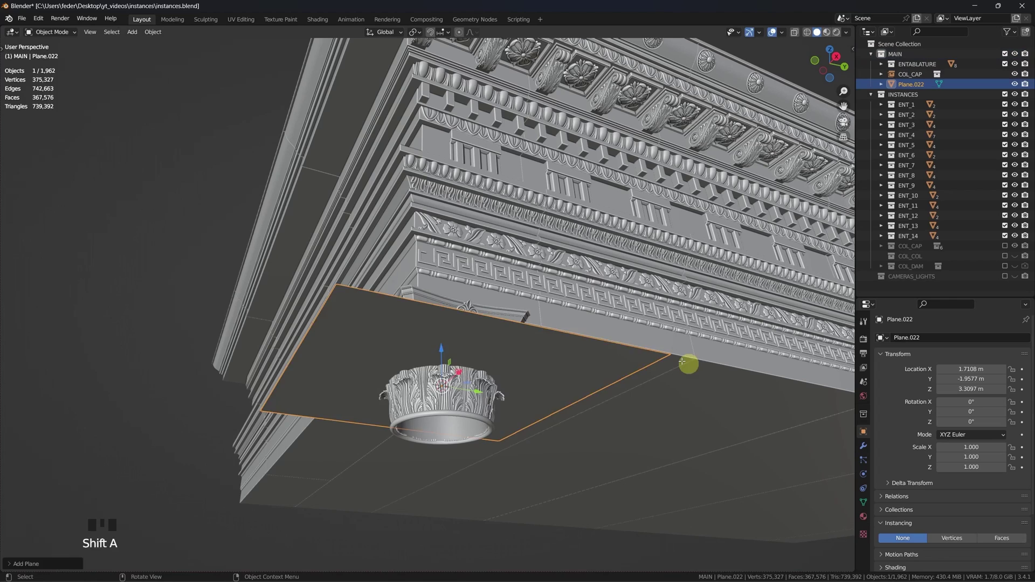
{"action": "key", "text": "s"}
{"action": "left_click", "coordinate": [561, 364]}
{"action": "key", "text": "Tab"}
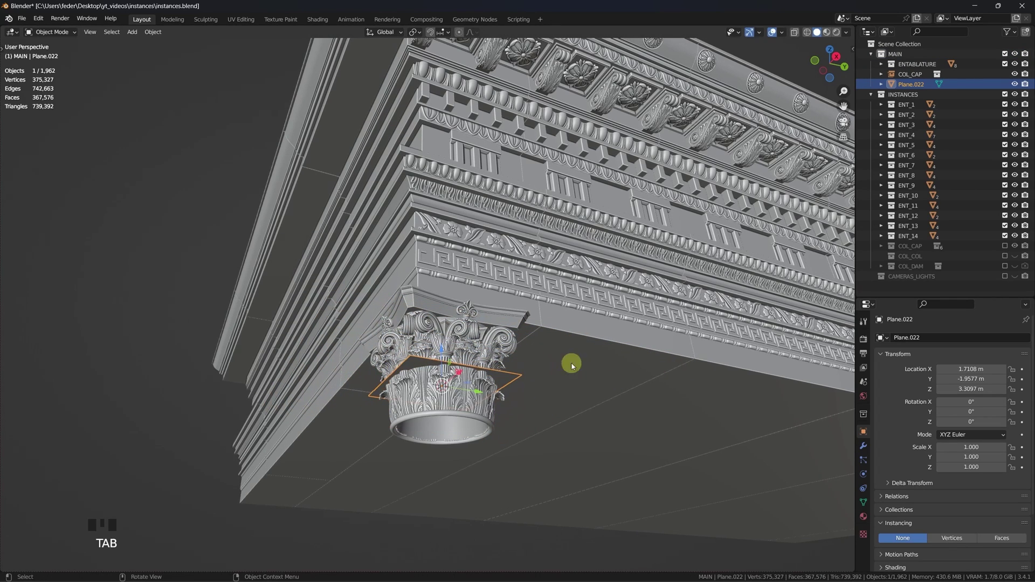
Parent COL_CAP to the new plane with its transform kept, and set the plane's instancing to Faces.
{"action": "left_click", "coordinate": [916, 74]}
{"action": "left_click", "coordinate": [916, 85], "text": "ctrl"}
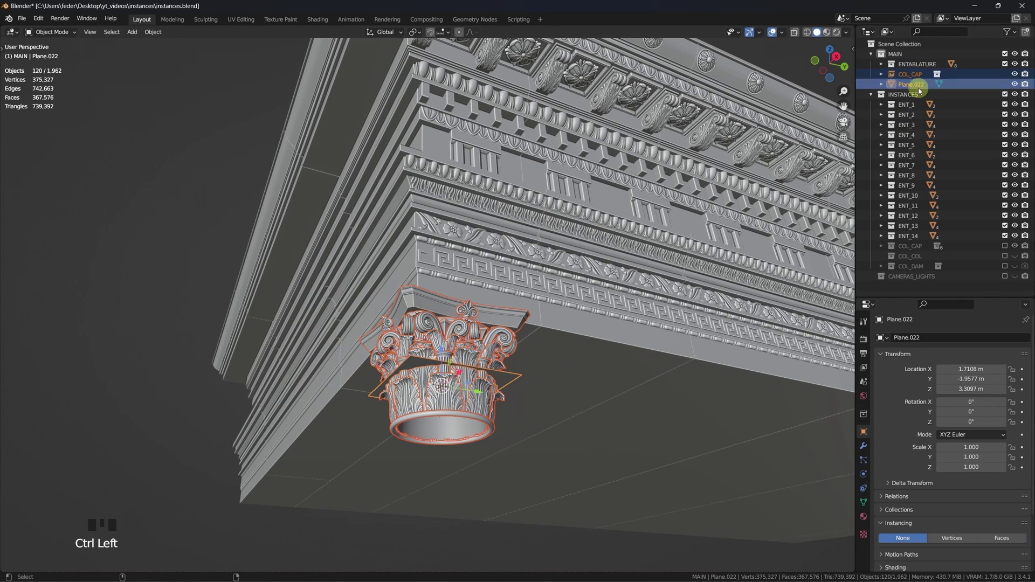
{"action": "key", "text": "ctrl+p"}
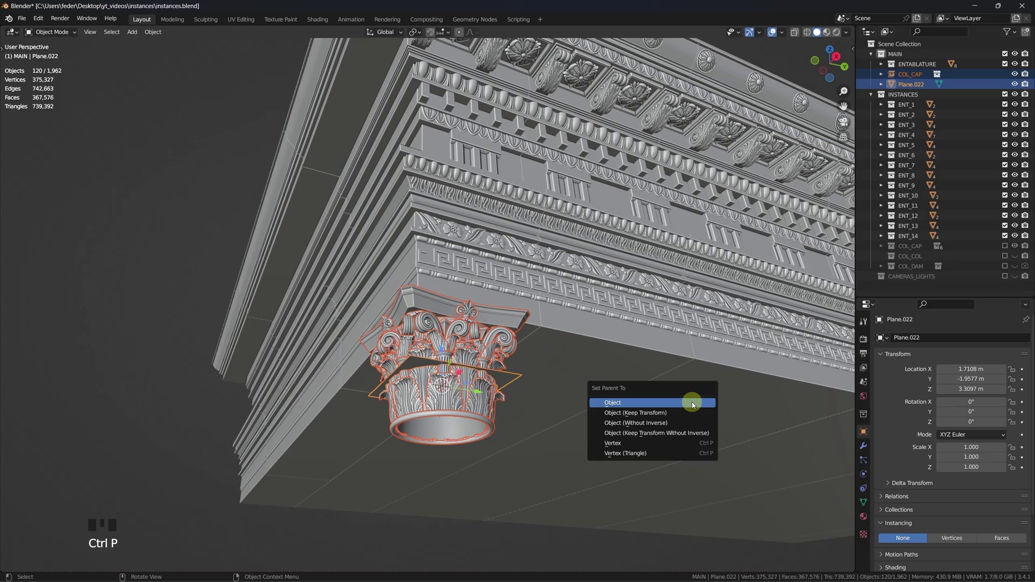
{"action": "left_click", "coordinate": [673, 416]}
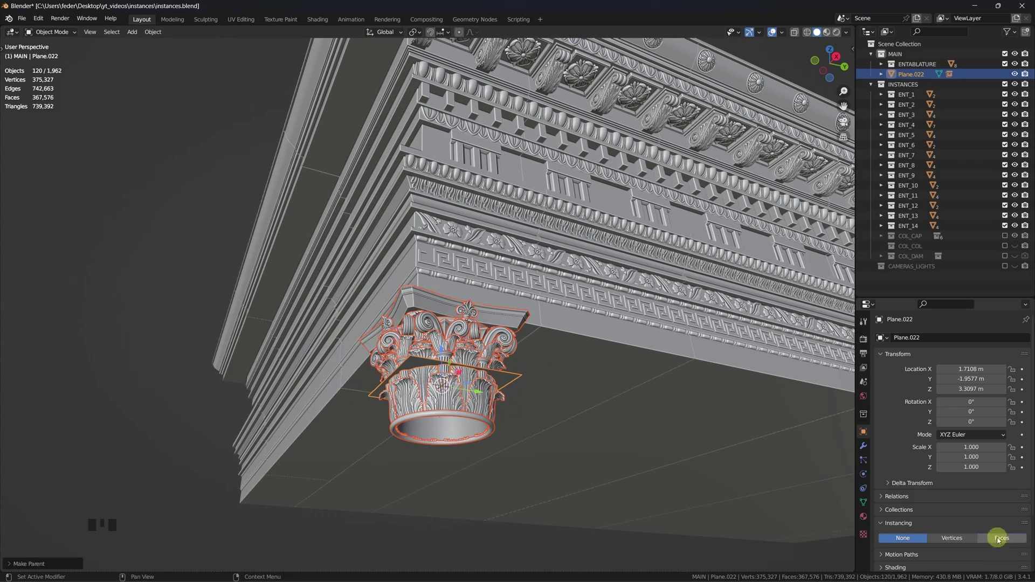
{"action": "left_click", "coordinate": [1000, 538]}
Add an Array modifier to the capital's plane with relative offsets X 0 and Y 2.33.
{"action": "left_click", "coordinate": [863, 446]}
{"action": "left_click", "coordinate": [943, 338]}
{"action": "left_click", "coordinate": [808, 367]}
{"action": "left_click", "coordinate": [973, 413]}
{"action": "type", "text": "0"}
{"action": "key", "text": "Return"}
{"action": "left_click_drag", "start_coordinate": [973, 422], "coordinate": [997, 422]}
{"action": "middle_click_drag", "start_coordinate": [813, 425], "coordinate": [717, 423]}
{"action": "left_click_drag", "start_coordinate": [973, 421], "coordinate": [1003, 422], "text": "shift"}
{"action": "scroll", "coordinate": [754, 410], "scroll_direction": "down", "scroll_amount": 3}
Raise the capital array's count to 8 so the row reaches the entablature's far end.
{"action": "left_click", "coordinate": [1011, 382]}
{"action": "middle_click_drag", "start_coordinate": [723, 374], "coordinate": [183, 346], "text": "shift"}
{"action": "left_click", "coordinate": [1012, 381]}
{"action": "left_click", "coordinate": [1012, 381]}
{"action": "middle_click_drag", "start_coordinate": [614, 345], "coordinate": [647, 363]}
{"action": "scroll", "coordinate": [647, 362], "scroll_direction": "up", "scroll_amount": 3}
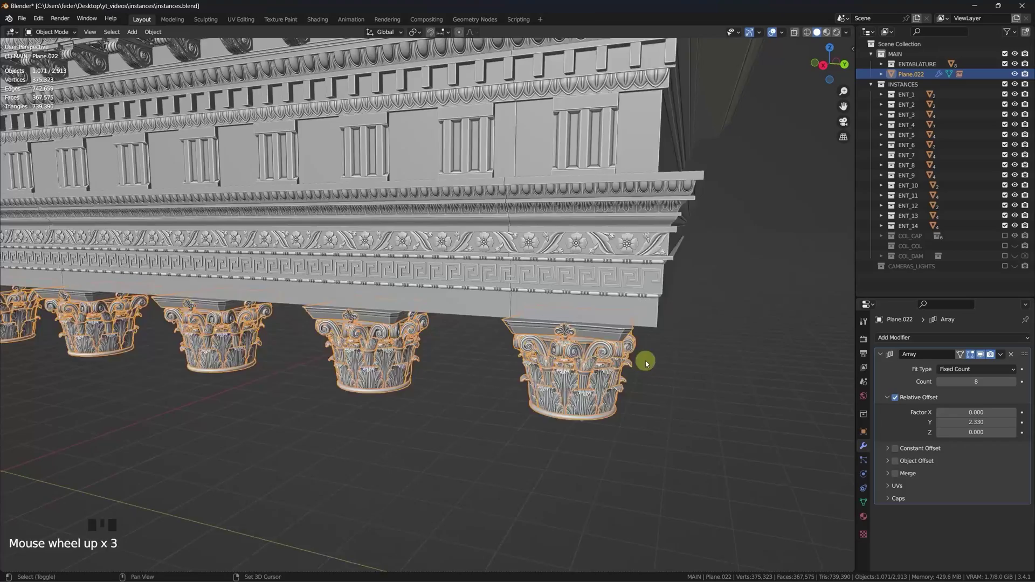
Set the capital array's relative Y offset to 2.38.
{"action": "left_click_drag", "start_coordinate": [970, 422], "coordinate": [986, 421], "text": "shift"}
{"action": "scroll", "coordinate": [555, 420], "scroll_direction": "down", "scroll_amount": 4}
{"action": "middle_click_drag", "start_coordinate": [544, 430], "coordinate": [585, 386], "text": "shift"}
Deselect everything and switch the viewport to rendered shading.
{"action": "key", "text": "alt+backslash"}
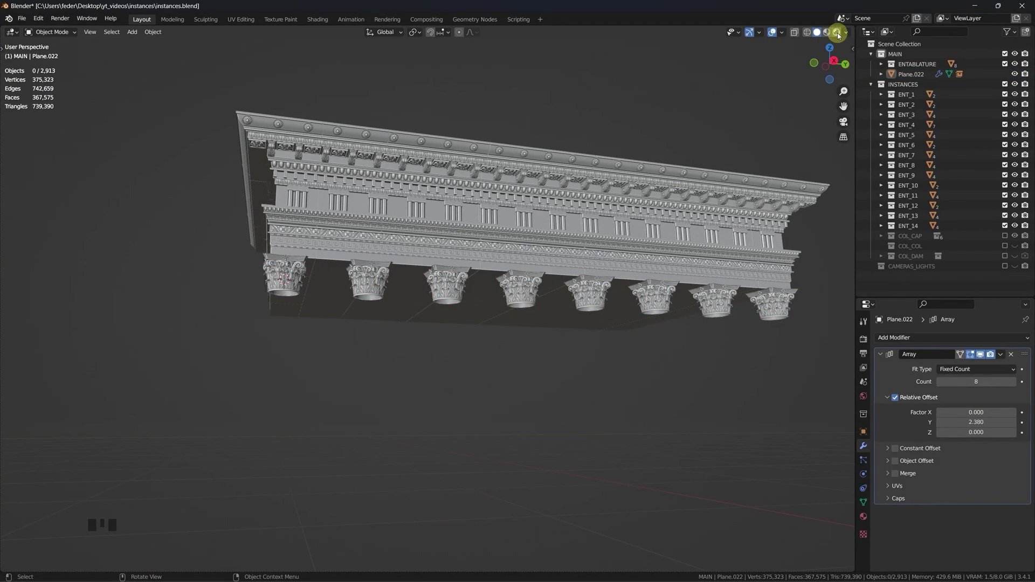
{"action": "key", "text": "shift+z"}
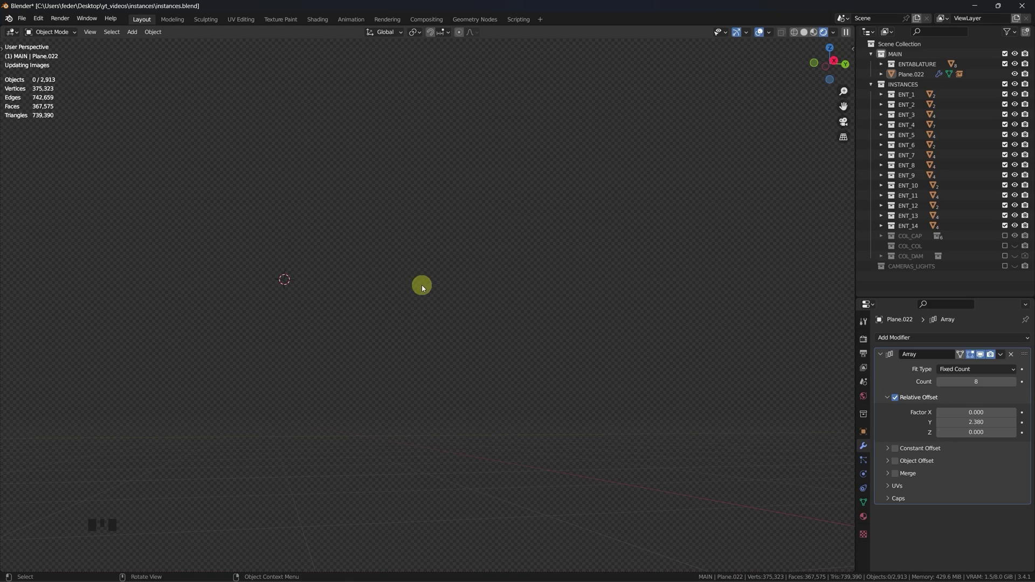
Enable the COL_COL collection so the column shaft segments are shown beneath the first capital.
{"action": "middle_click_drag", "start_coordinate": [422, 273], "coordinate": [439, 302]}
{"action": "scroll", "coordinate": [384, 286], "scroll_direction": "up", "scroll_amount": 2}
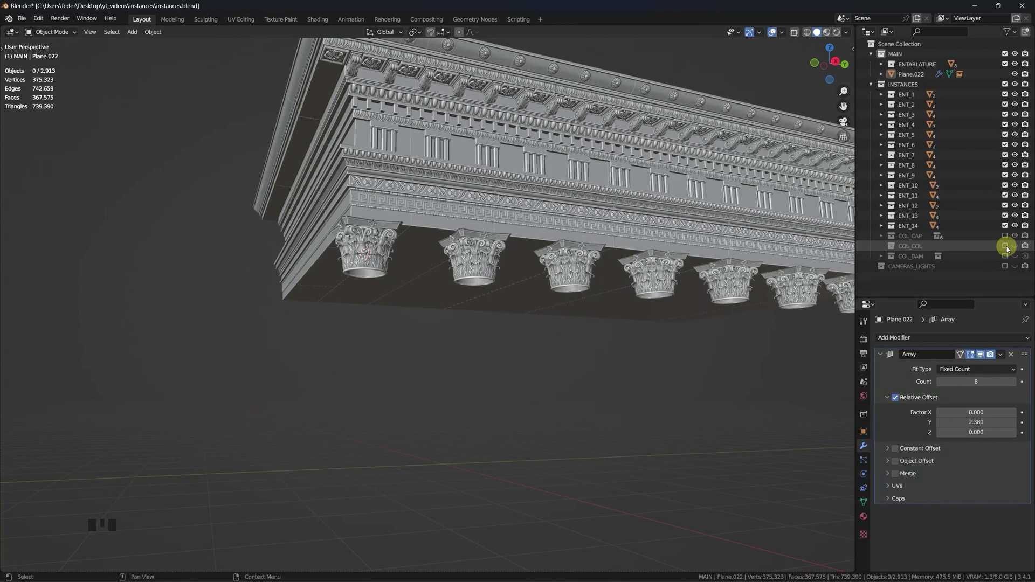
{"action": "left_click", "coordinate": [1006, 246]}
{"action": "left_click", "coordinate": [716, 328]}
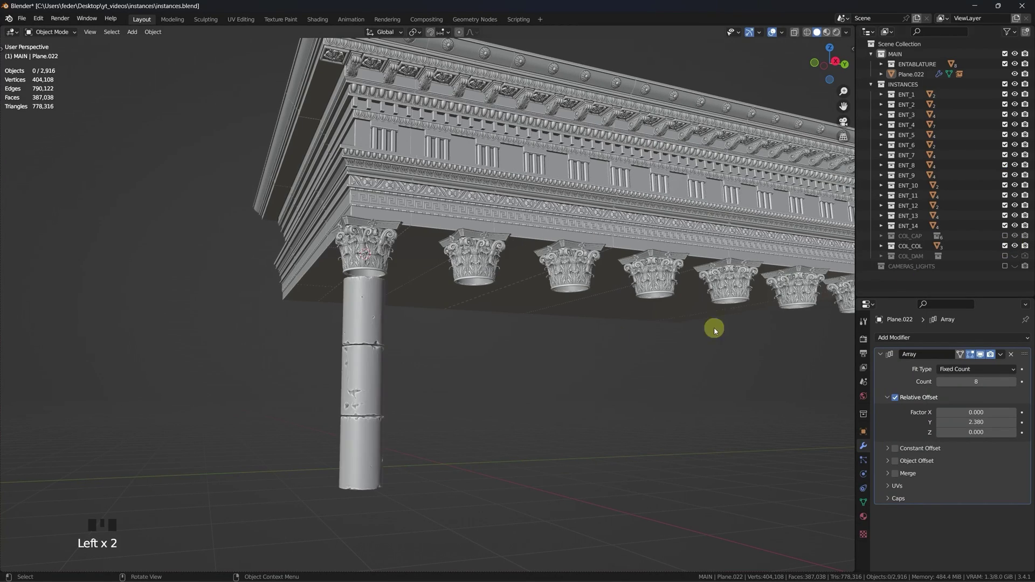
{"action": "middle_click_drag", "start_coordinate": [490, 329], "coordinate": [633, 341]}
{"action": "scroll", "coordinate": [443, 307], "scroll_direction": "up", "scroll_amount": 2}
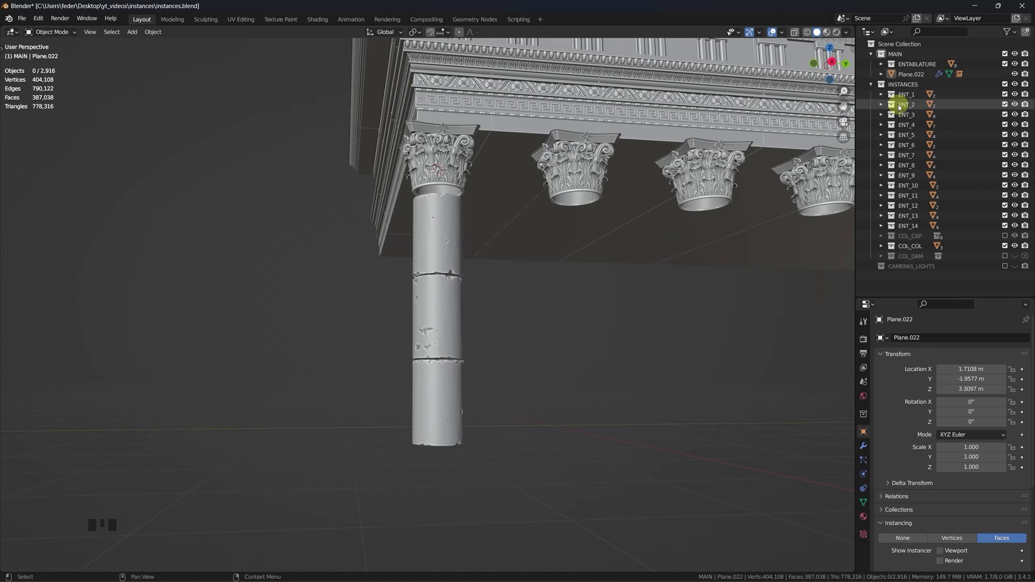
Show the capital plane's instancer in the viewport, then duplicate the plane and lower the copy to about Z 2.72 m.
{"action": "left_click", "coordinate": [911, 75]}
{"action": "left_click", "coordinate": [952, 552]}
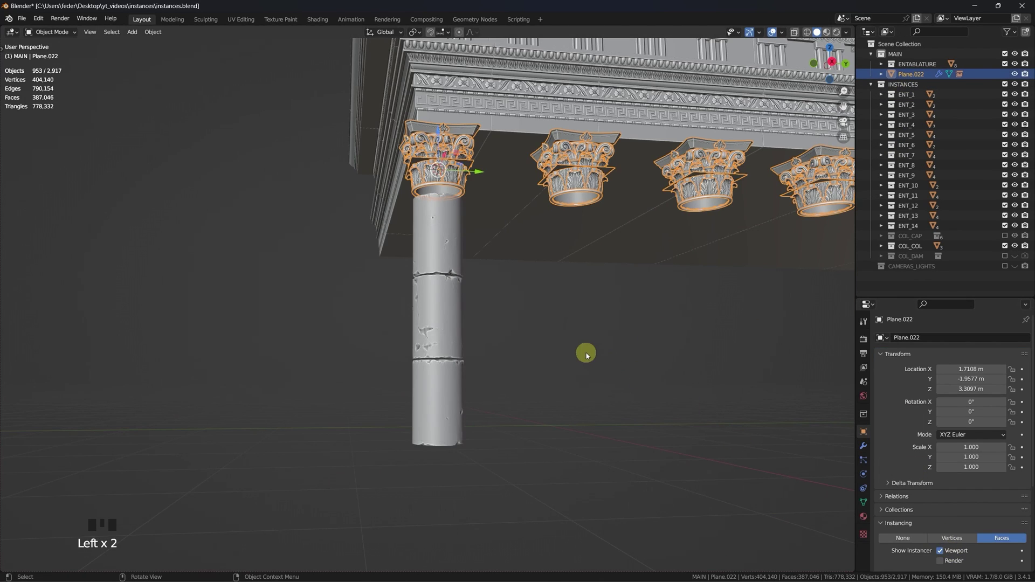
{"action": "key", "text": "shift+d"}
{"action": "key", "text": "g"}
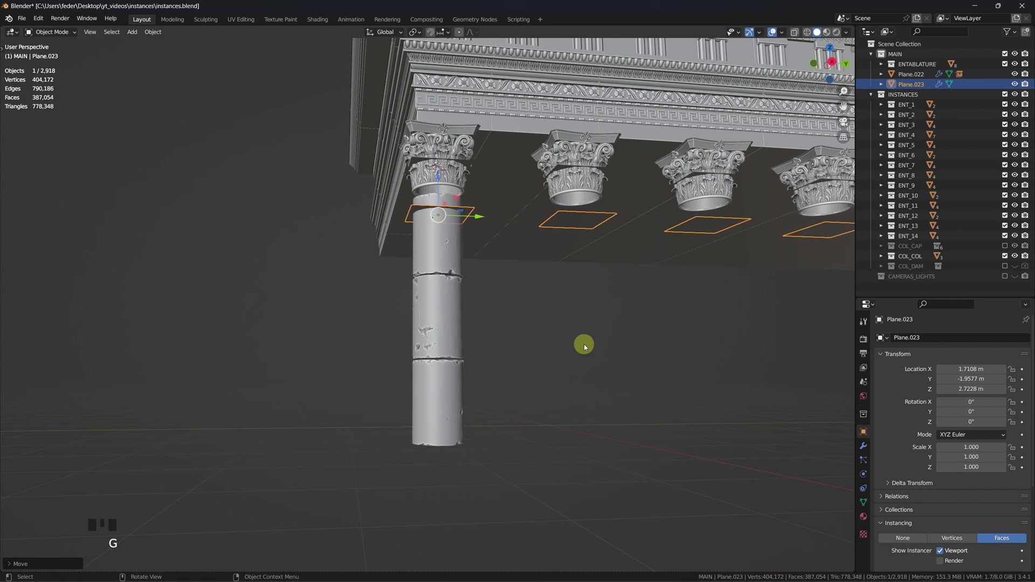
{"action": "middle_click_drag", "start_coordinate": [584, 346], "coordinate": [589, 346], "text": "shift"}
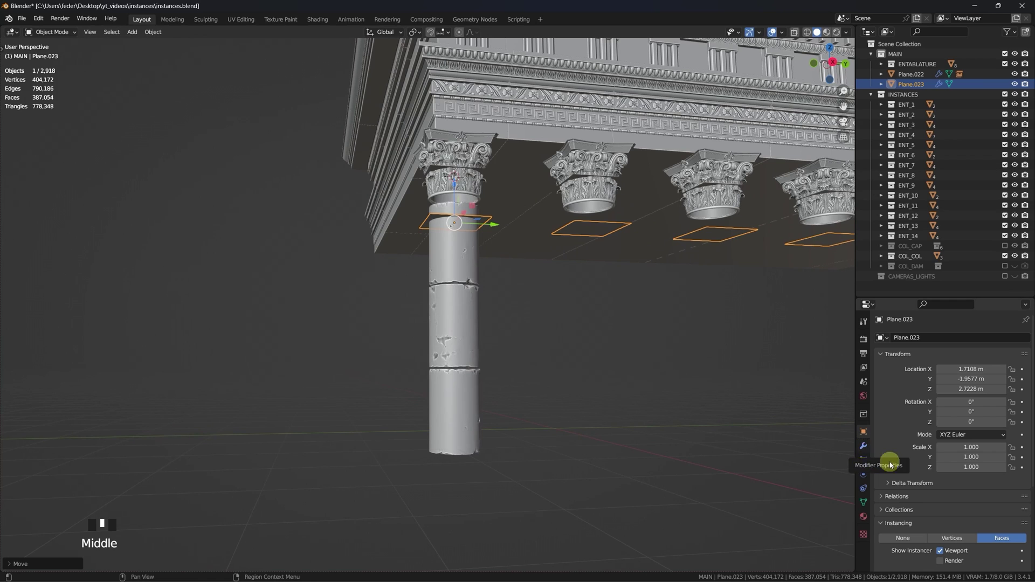
Turn off instancing on the duplicated plane and apply its Array modifier.
{"action": "left_click", "coordinate": [899, 538]}
{"action": "left_click", "coordinate": [863, 445]}
{"action": "left_click", "coordinate": [920, 358]}
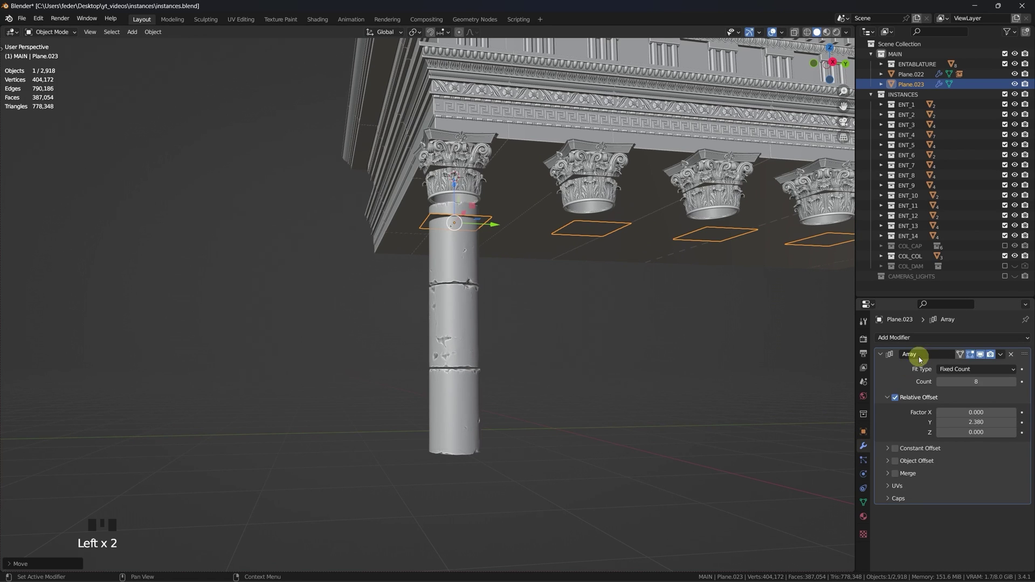
{"action": "left_click", "coordinate": [999, 355]}
{"action": "left_click", "coordinate": [981, 365]}
{"action": "middle_click_drag", "start_coordinate": [661, 321], "coordinate": [734, 393]}
Collapse each face of the duplicated plane row into a single vertex and start a new geometry node tree for it.
{"action": "key", "text": "Tab"}
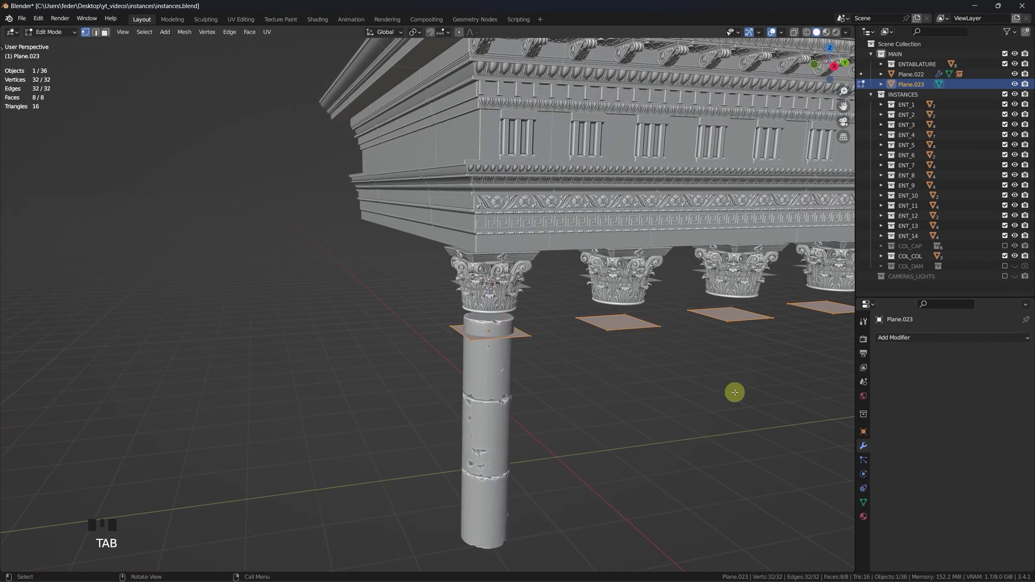
{"action": "key", "text": "m"}
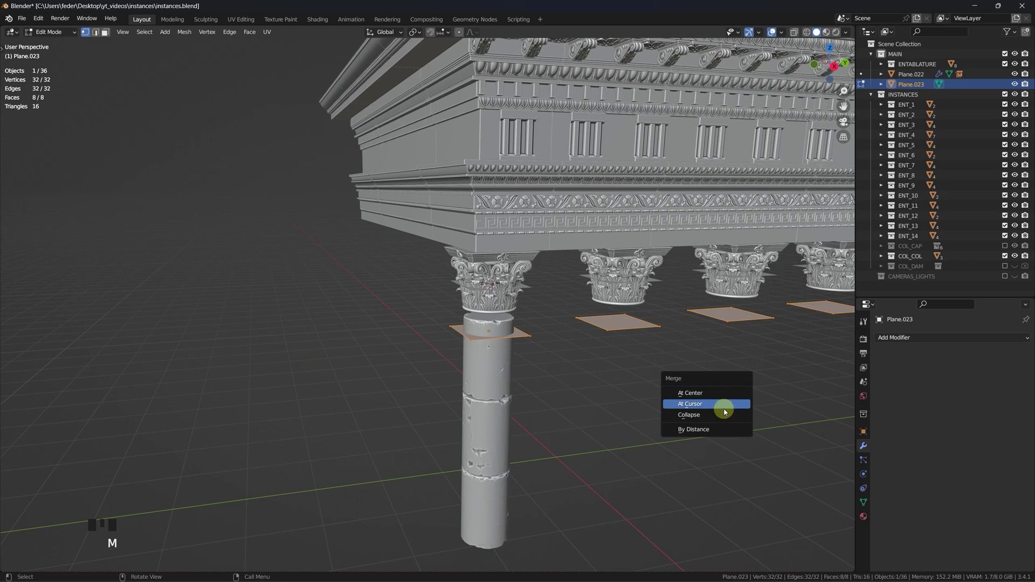
{"action": "left_click", "coordinate": [724, 411]}
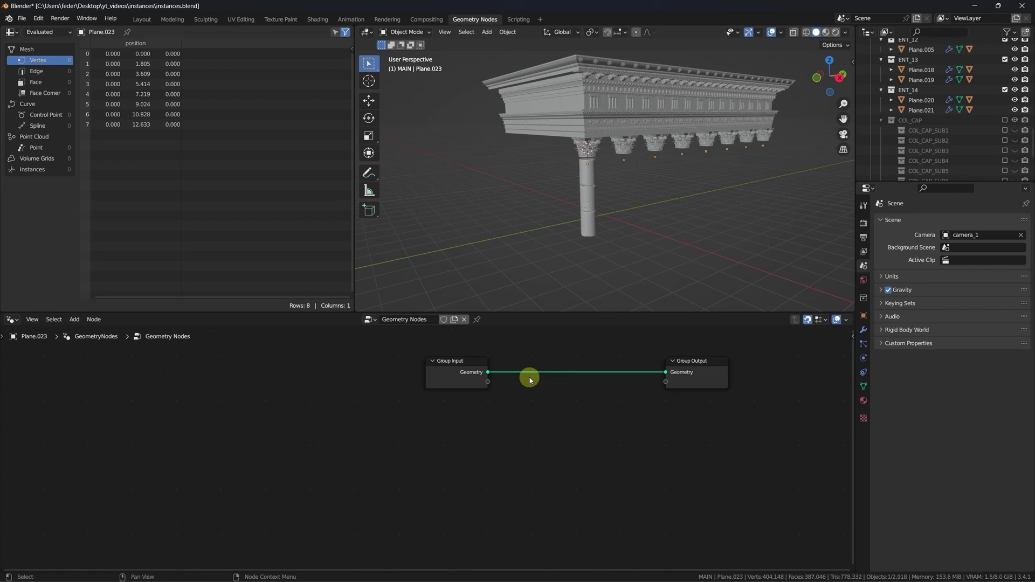
{"action": "middle_click_drag", "start_coordinate": [529, 377], "coordinate": [363, 413]}
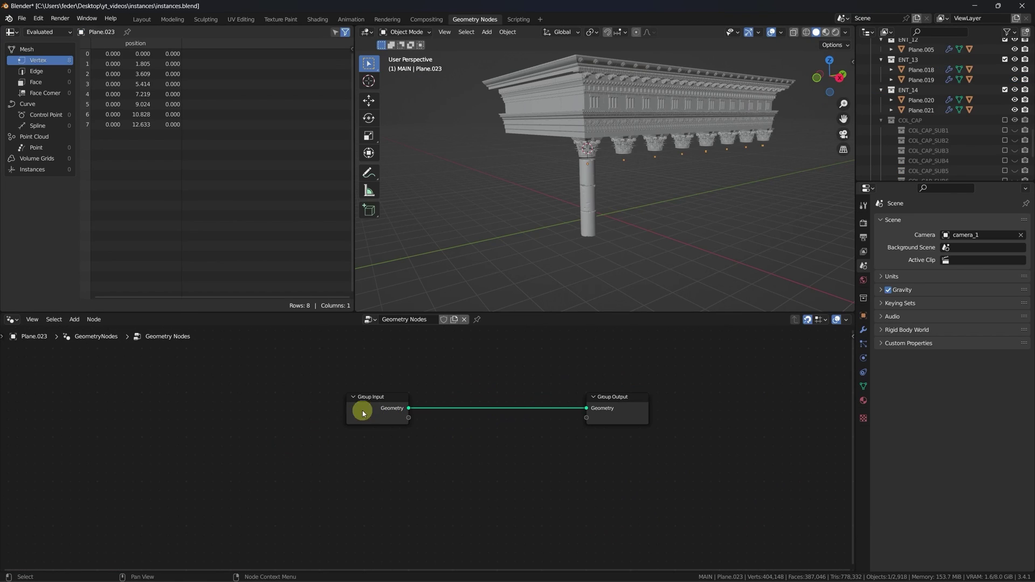
Insert an Instance on Points node between Group Input and Group Output.
{"action": "left_click_drag", "start_coordinate": [362, 413], "coordinate": [264, 412]}
{"action": "key", "text": "shift+a"}
{"action": "left_click", "coordinate": [412, 334]}
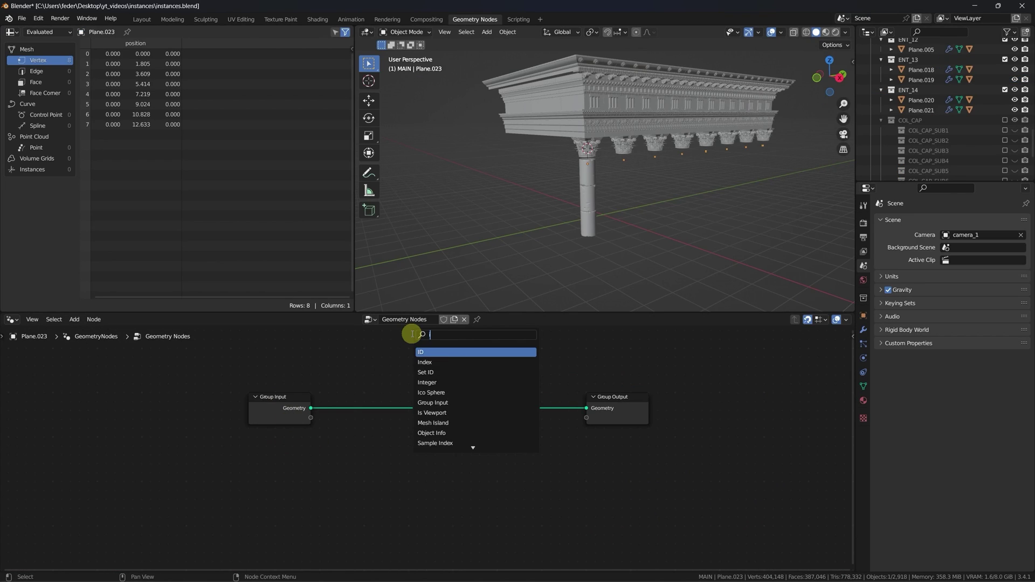
{"action": "type", "text": "instance"}
{"action": "left_click", "coordinate": [474, 399]}
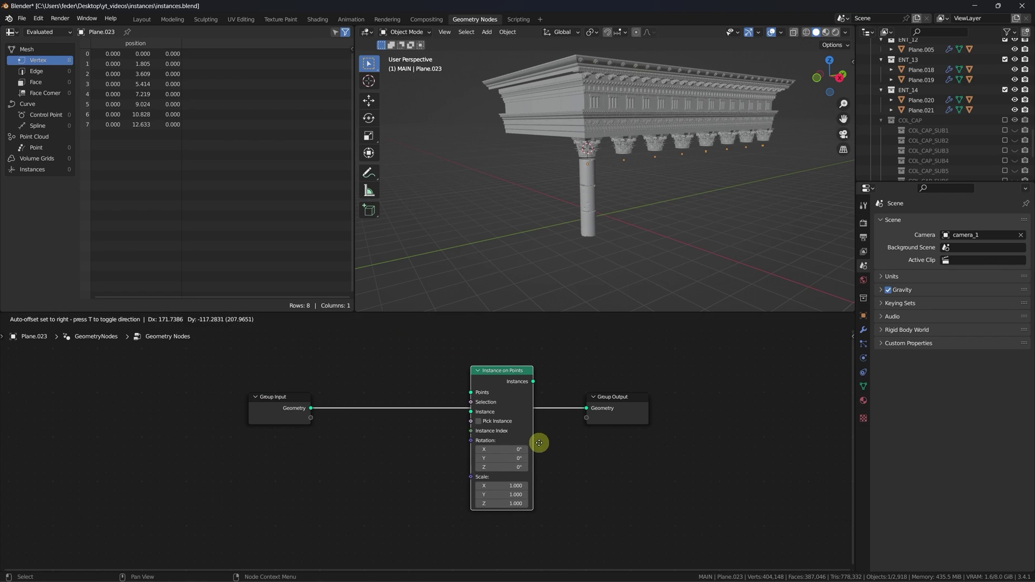
{"action": "left_click", "coordinate": [538, 442]}
{"action": "middle_click_drag", "start_coordinate": [456, 434], "coordinate": [515, 413]}
Bring col_1 into the node tree as an Object Info node and connect its Geometry to Instance on Points' Instance input.
{"action": "scroll", "coordinate": [922, 147], "scroll_direction": "down", "scroll_amount": 3}
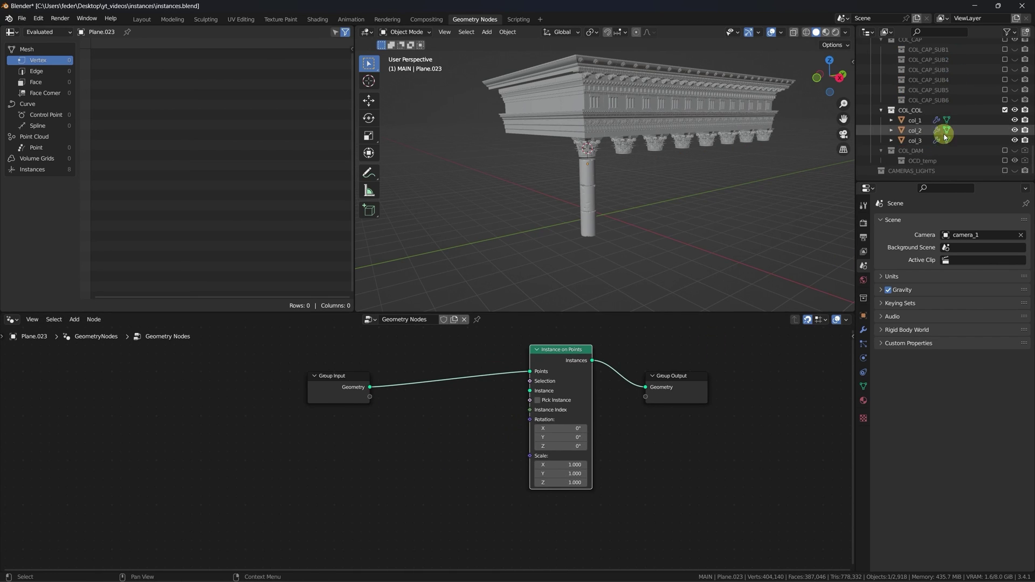
{"action": "left_click_drag", "start_coordinate": [915, 121], "coordinate": [351, 481]}
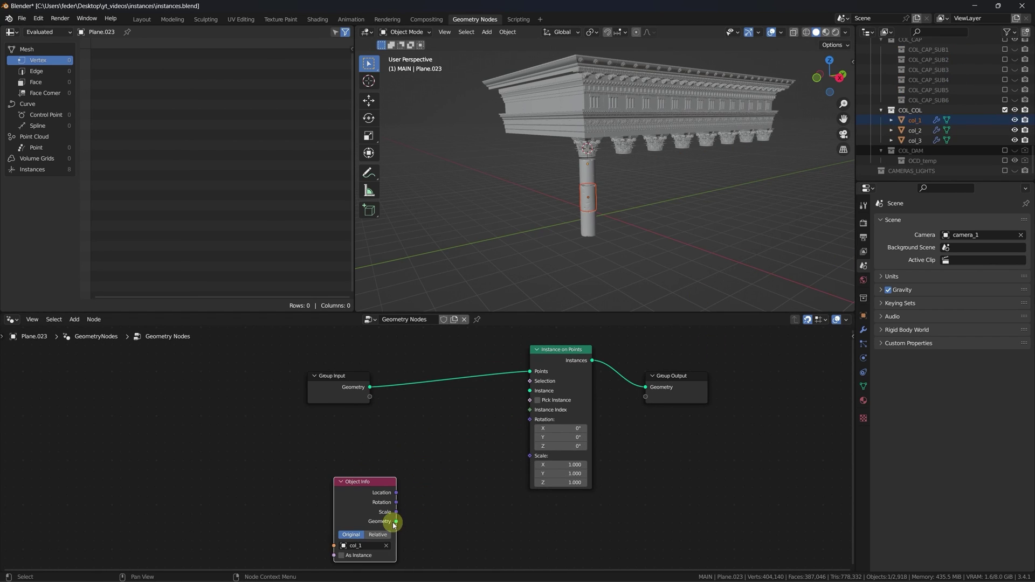
{"action": "left_click_drag", "start_coordinate": [396, 522], "coordinate": [465, 484]}
{"action": "left_click_drag", "start_coordinate": [533, 389], "coordinate": [532, 390]}
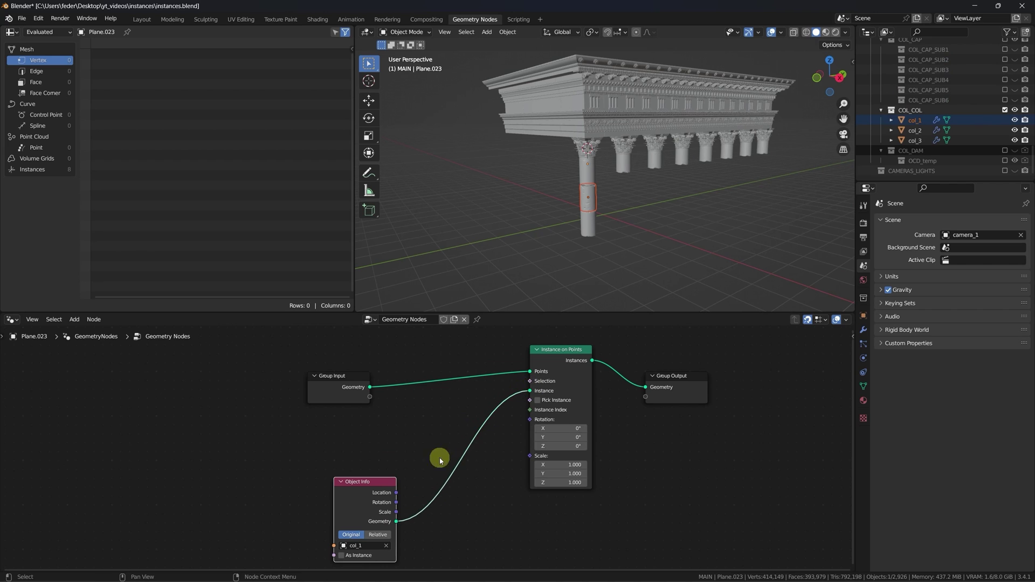
{"action": "left_click_drag", "start_coordinate": [356, 481], "coordinate": [318, 456]}
Insert a Transform node between the col_1 Object Info and Instance on Points nodes.
{"action": "key", "text": "shift+a"}
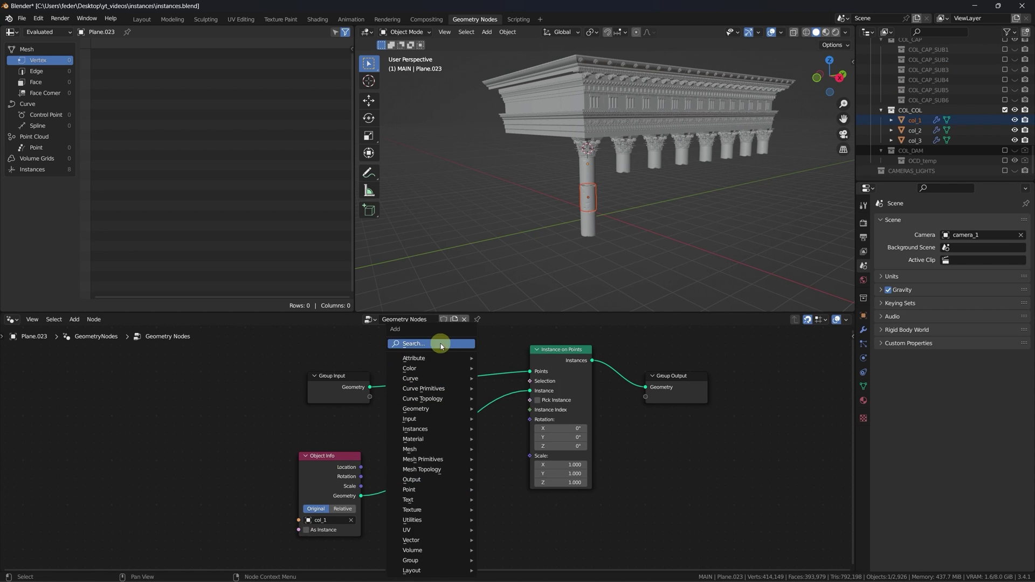
{"action": "left_click", "coordinate": [440, 343]}
{"action": "type", "text": "tran"}
{"action": "left_click", "coordinate": [460, 358]}
{"action": "left_click", "coordinate": [450, 428]}
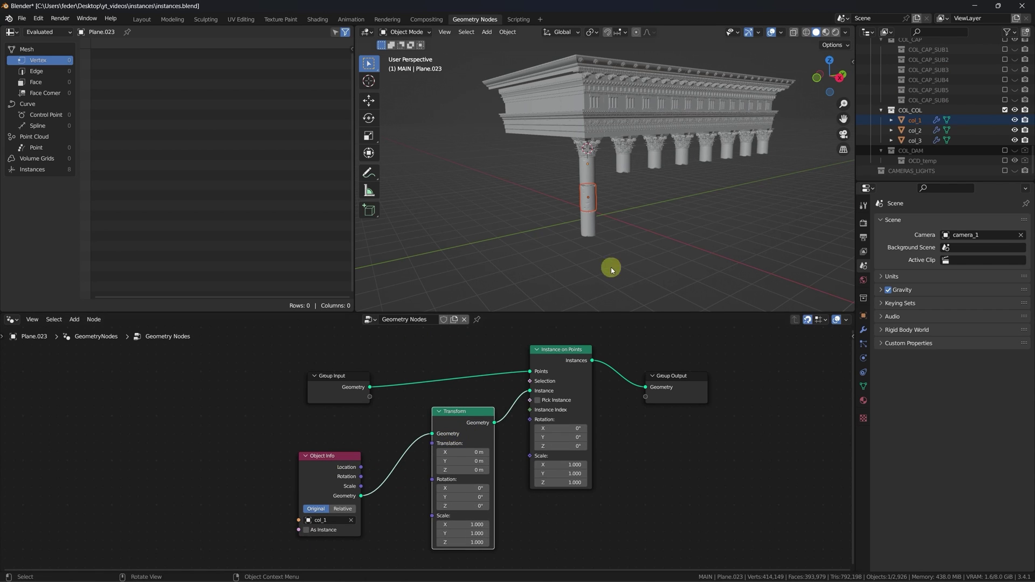
Hide the original col_1, col_2 and col_3 objects and set the Transform node's Z translation to -0.15 m.
{"action": "middle_click_drag", "start_coordinate": [611, 265], "coordinate": [736, 191]}
{"action": "scroll", "coordinate": [615, 209], "scroll_direction": "up", "scroll_amount": 4}
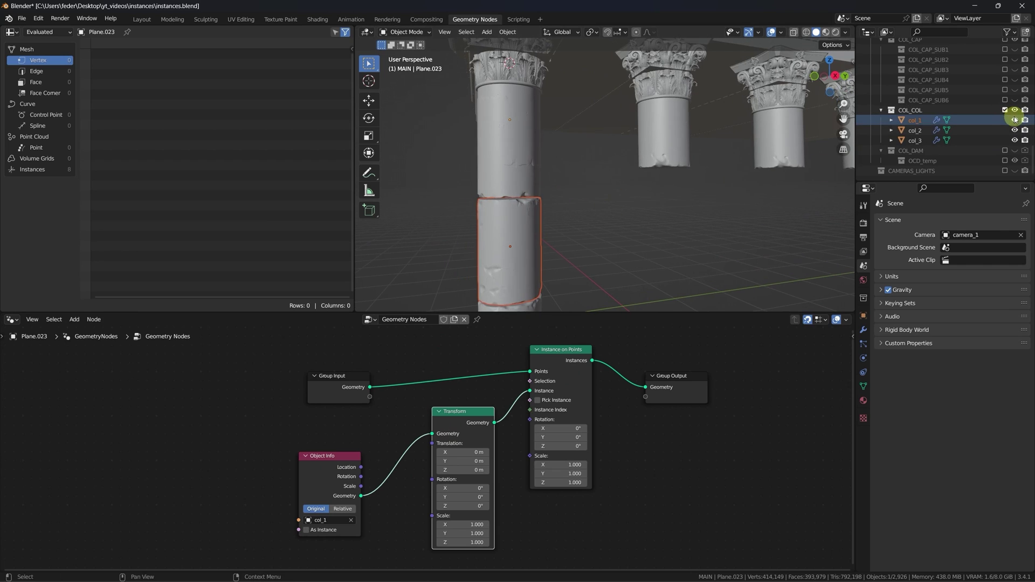
{"action": "left_click_drag", "start_coordinate": [1014, 120], "coordinate": [1014, 140]}
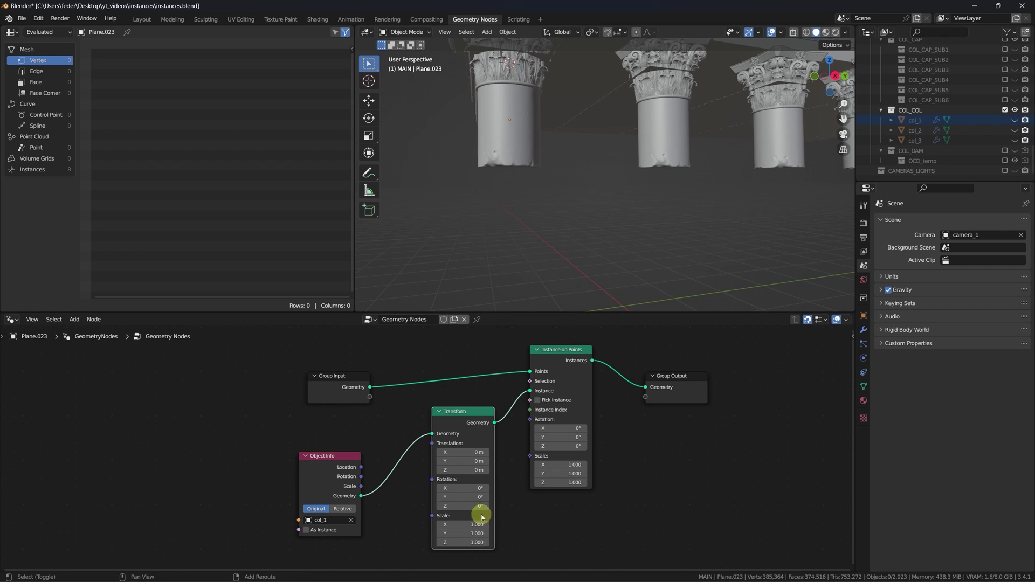
{"action": "left_click_drag", "start_coordinate": [471, 470], "coordinate": [465, 470]}
Spread the nodes out, leaving free space between the Transform node and Instance on Points.
{"action": "scroll", "coordinate": [513, 403], "scroll_direction": "down", "scroll_amount": 3}
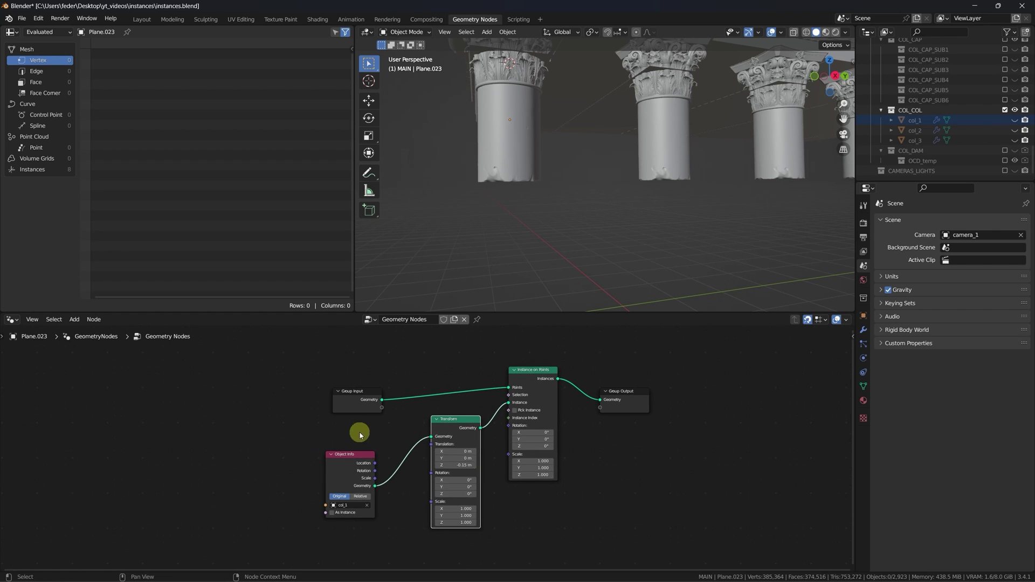
{"action": "left_click_drag", "start_coordinate": [360, 432], "coordinate": [452, 488]}
{"action": "left_click_drag", "start_coordinate": [454, 427], "coordinate": [335, 446]}
{"action": "middle_click_drag", "start_coordinate": [423, 483], "coordinate": [466, 445]}
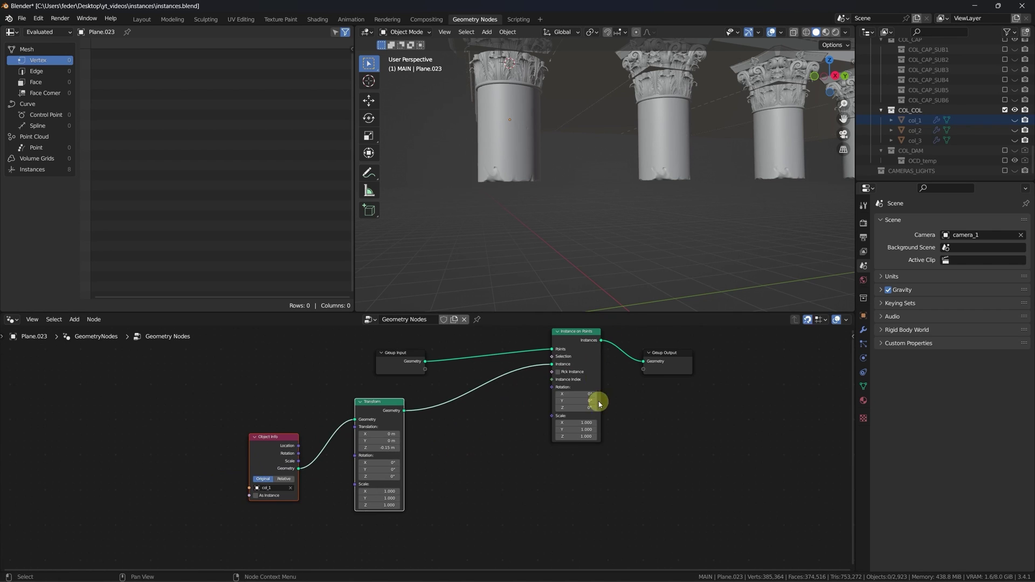
{"action": "left_click_drag", "start_coordinate": [552, 479], "coordinate": [684, 348]}
{"action": "left_click_drag", "start_coordinate": [578, 331], "coordinate": [676, 351]}
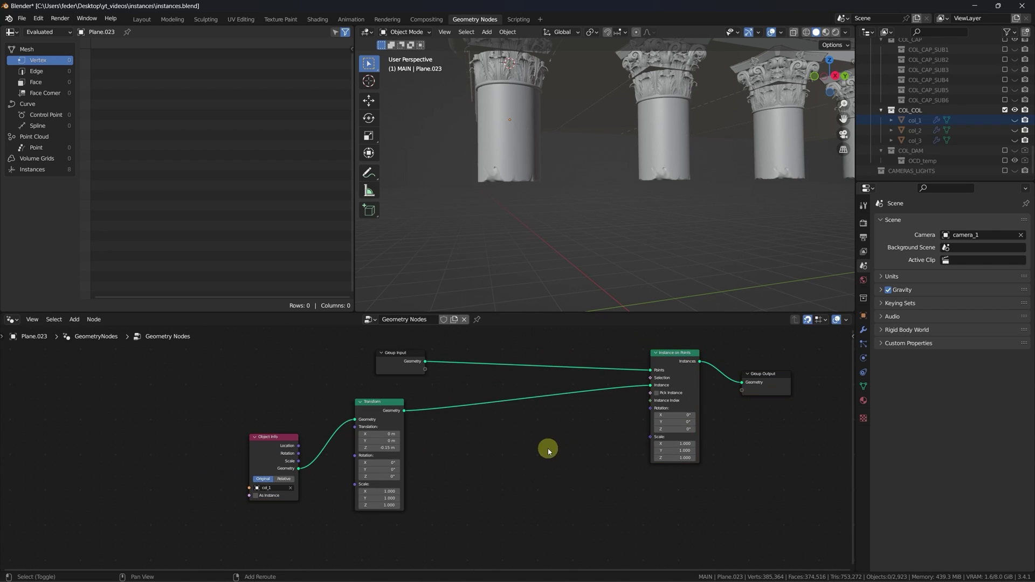
Add a Combine XYZ node in the free space before Instance on Points.
{"action": "key", "text": "shift+a"}
{"action": "type", "text": "comb"}
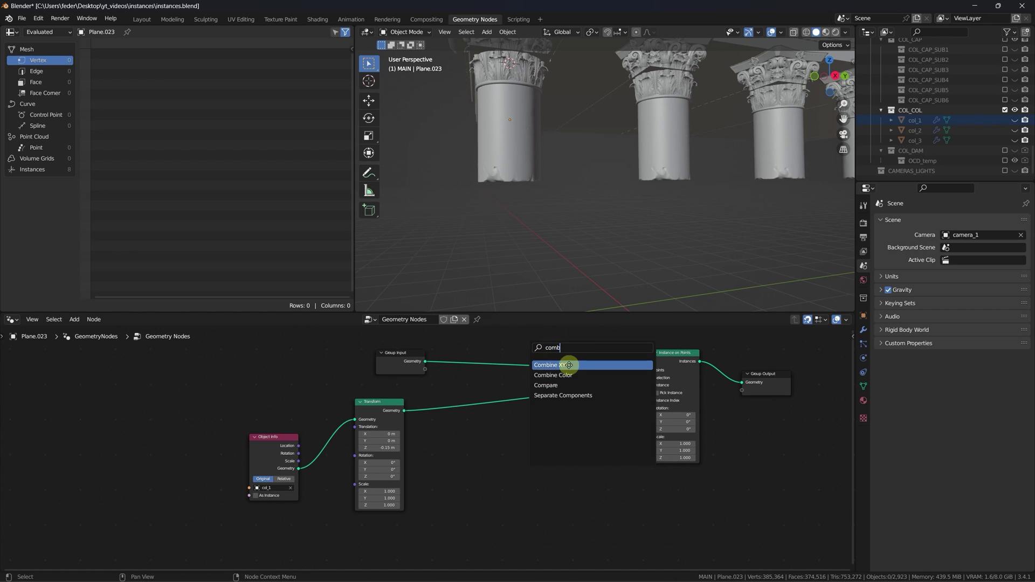
{"action": "left_click", "coordinate": [563, 374]}
{"action": "left_click", "coordinate": [554, 462]}
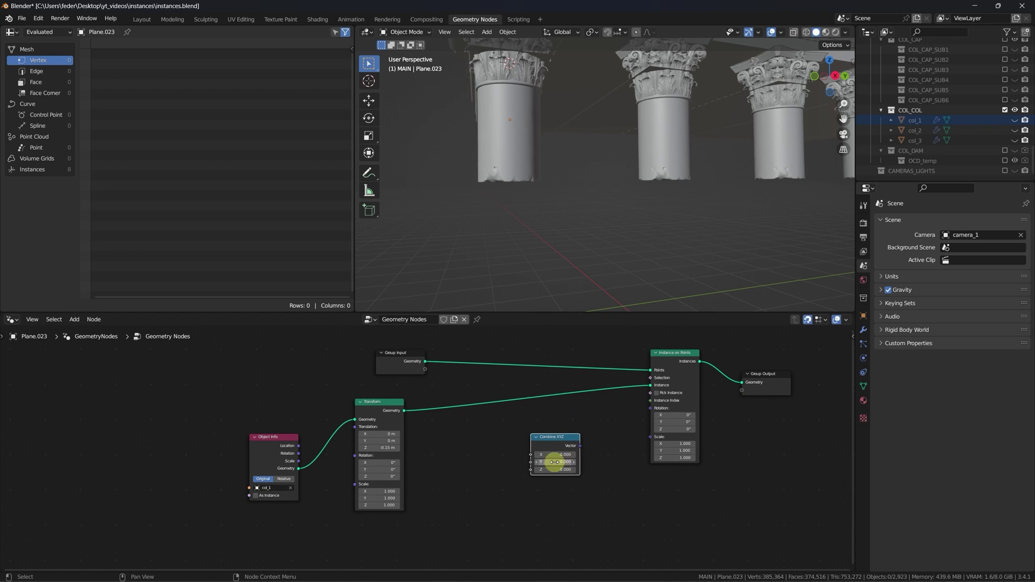
Add a Random Value node with Max 10*pi and connect its value to Combine XYZ's Z input.
{"action": "key", "text": "shift+a"}
{"action": "type", "text": "ran"}
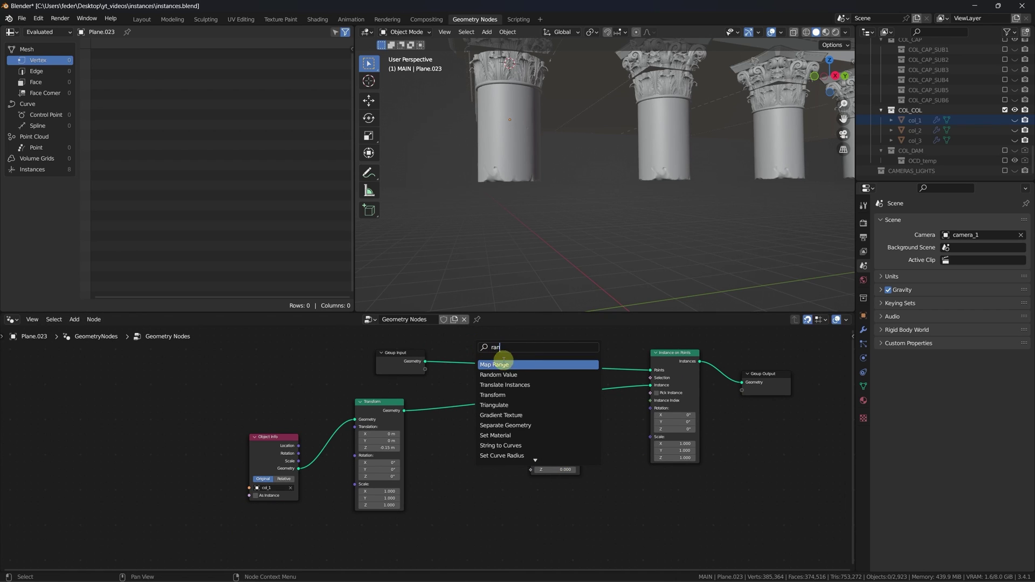
{"action": "left_click", "coordinate": [504, 374]}
{"action": "left_click", "coordinate": [492, 467]}
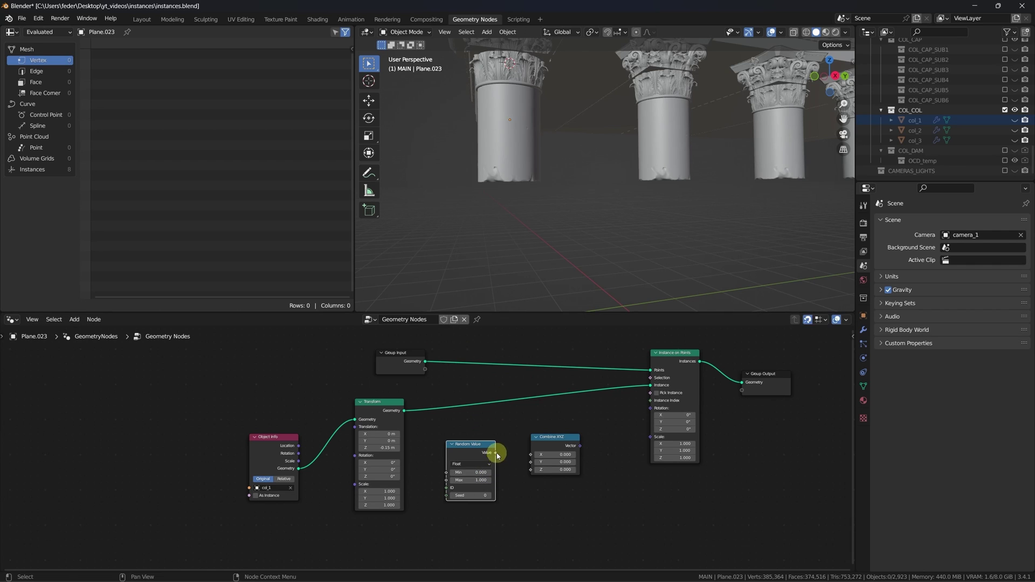
{"action": "left_click_drag", "start_coordinate": [524, 470], "coordinate": [525, 471]}
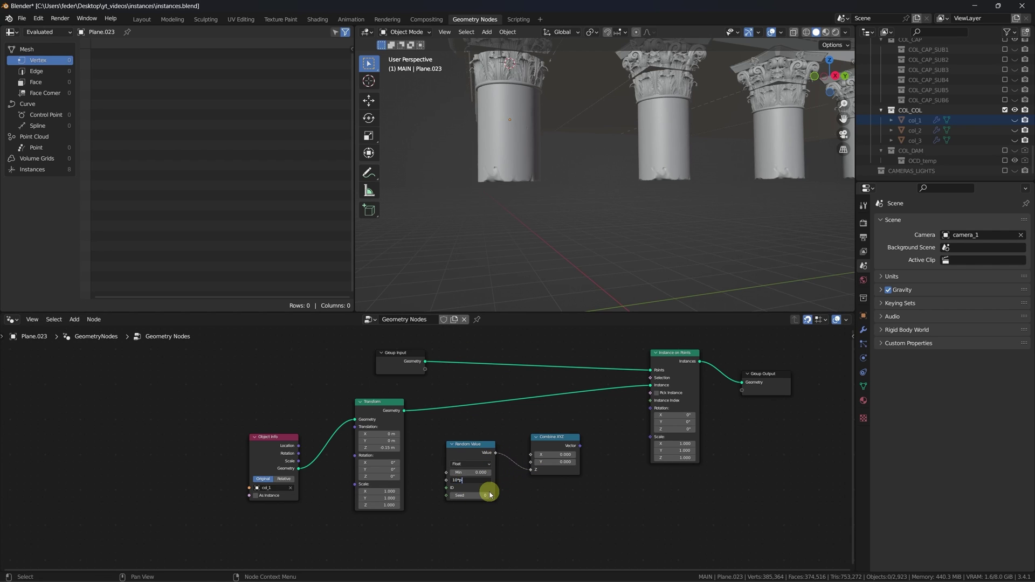
Connect the Combine XYZ vector to the Rotation input of Instance on Points to randomize the column segments' rotation.
{"action": "left_click_drag", "start_coordinate": [586, 446], "coordinate": [596, 444]}
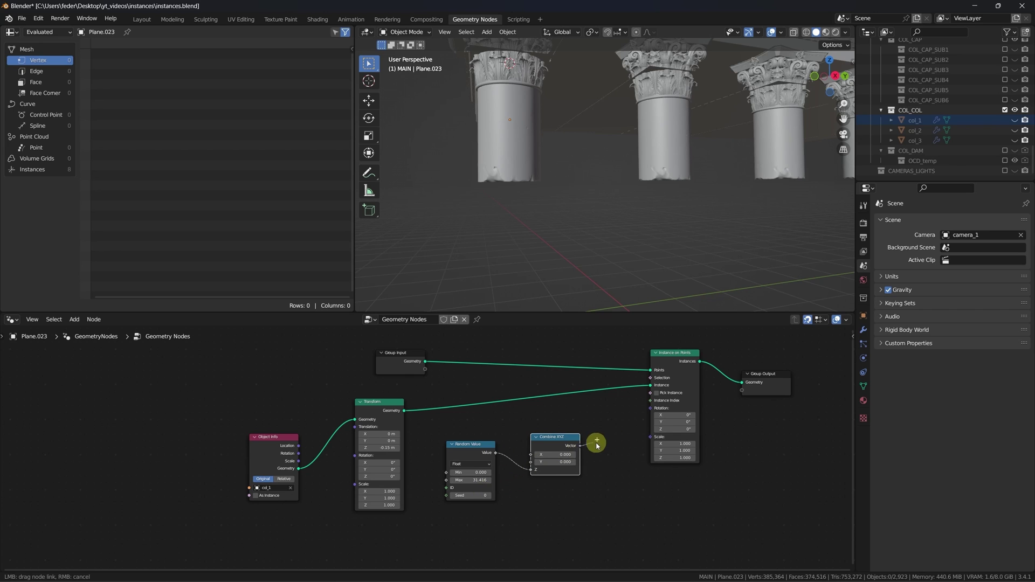
{"action": "left_click_drag", "start_coordinate": [649, 412], "coordinate": [651, 412]}
{"action": "middle_click_drag", "start_coordinate": [722, 223], "coordinate": [628, 237]}
{"action": "scroll", "coordinate": [467, 399], "scroll_direction": "down", "scroll_amount": 1}
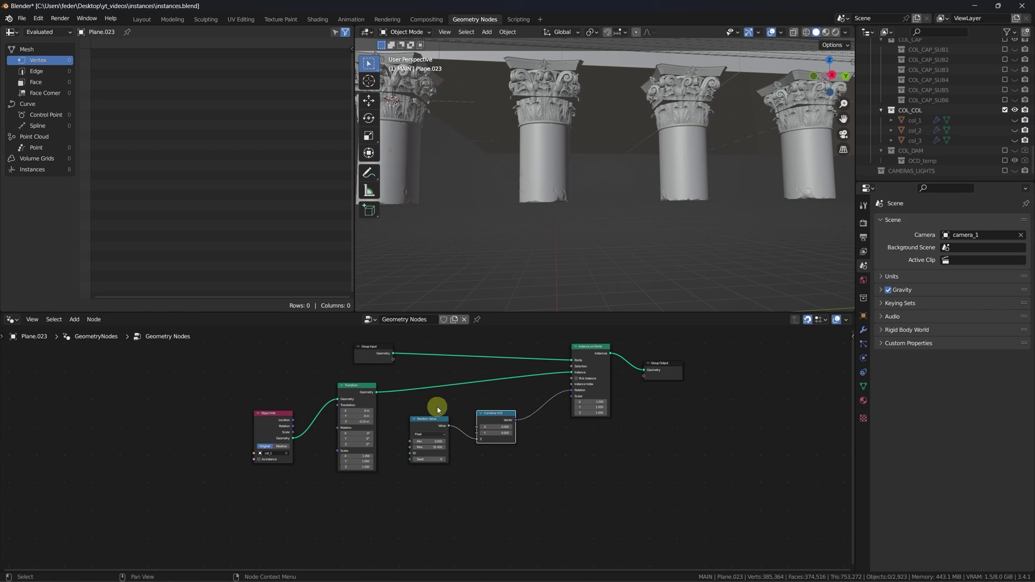
Move Group Input below the first branch and add an Object Info node for col_2 beside it.
{"action": "left_click_drag", "start_coordinate": [367, 346], "coordinate": [161, 497]}
{"action": "middle_click_drag", "start_coordinate": [358, 505], "coordinate": [392, 487], "text": "shift"}
{"action": "left_click_drag", "start_coordinate": [914, 131], "coordinate": [297, 511]}
{"action": "middle_click_drag", "start_coordinate": [400, 473], "coordinate": [362, 499], "text": "shift"}
Duplicate the Instance on Points node for the col_2 branch and connect Group Input's Geometry to its Points.
{"action": "left_click", "coordinate": [593, 362]}
{"action": "key", "text": "shift+d"}
{"action": "left_click", "coordinate": [587, 487]}
{"action": "middle_click_drag", "start_coordinate": [505, 504], "coordinate": [512, 456]}
{"action": "left_click_drag", "start_coordinate": [190, 465], "coordinate": [568, 450]}
{"action": "middle_click_drag", "start_coordinate": [417, 519], "coordinate": [443, 508]}
Duplicate the Combine XYZ, Random Value and Transform nodes into the col_2 branch.
{"action": "left_click", "coordinate": [381, 341]}
{"action": "left_click", "coordinate": [519, 372]}
{"action": "key", "text": "shift+d"}
{"action": "left_click", "coordinate": [505, 496]}
{"action": "left_click", "coordinate": [454, 383]}
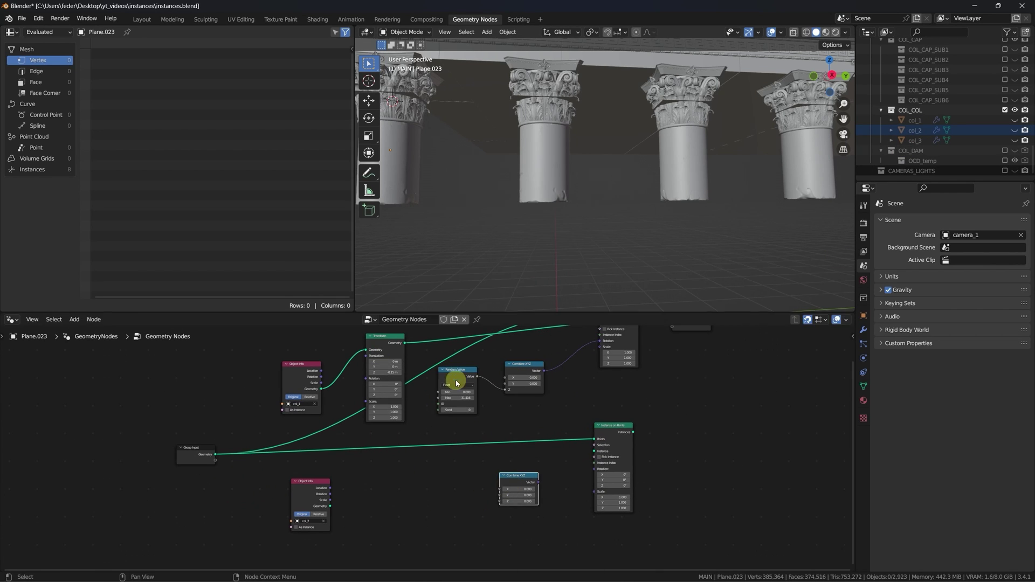
{"action": "key", "text": "shift+d"}
{"action": "left_click", "coordinate": [448, 489]}
{"action": "left_click", "coordinate": [388, 344]}
{"action": "key", "text": "shift+d"}
{"action": "left_click", "coordinate": [397, 499]}
Wire the col_2 branch: Object Info through Transform to Instance, and Random Value through Combine XYZ's Z to Rotation.
{"action": "scroll", "coordinate": [426, 495], "scroll_direction": "up", "scroll_amount": 1}
{"action": "scroll", "coordinate": [452, 480], "scroll_direction": "up", "scroll_amount": 1}
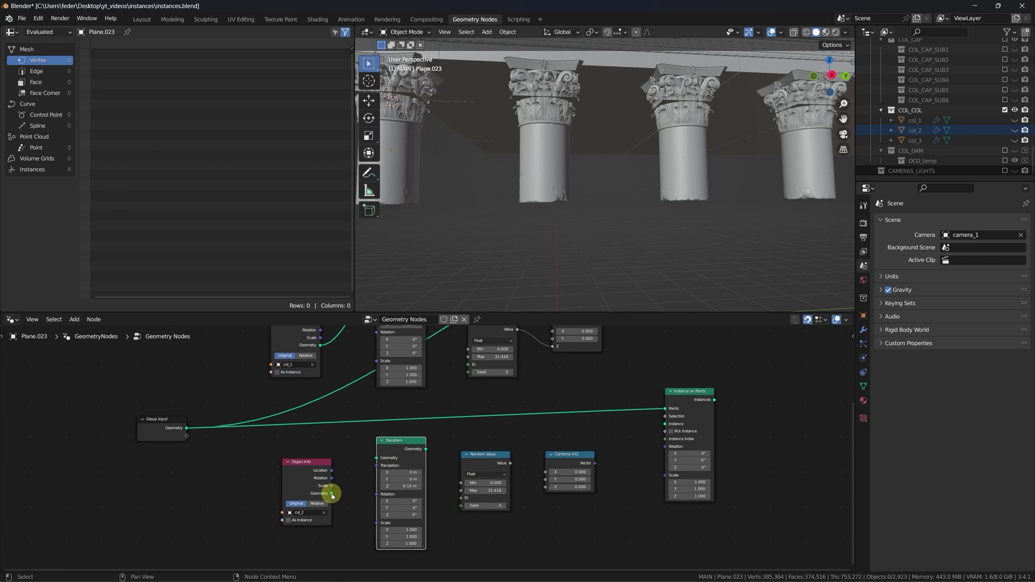
{"action": "left_click_drag", "start_coordinate": [331, 493], "coordinate": [453, 482]}
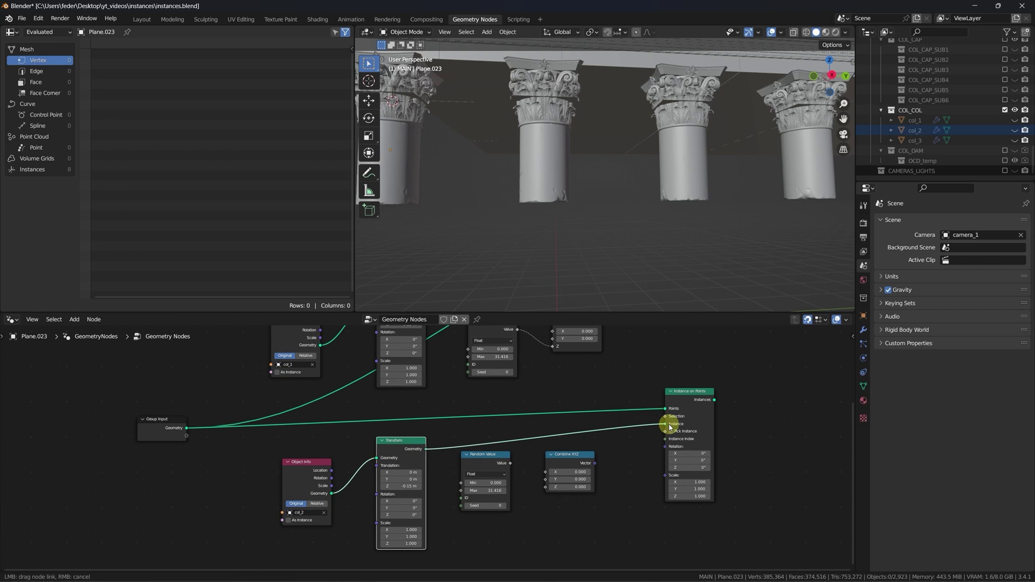
{"action": "left_click_drag", "start_coordinate": [668, 426], "coordinate": [665, 424]}
{"action": "left_click_drag", "start_coordinate": [510, 463], "coordinate": [545, 487]}
{"action": "left_click_drag", "start_coordinate": [595, 463], "coordinate": [666, 448]}
Duplicate the col_2 branch's nodes as a third branch, connect Group Input to its Points and add a col_3 Object Info node.
{"action": "scroll", "coordinate": [594, 446], "scroll_direction": "down", "scroll_amount": 3}
{"action": "left_click_drag", "start_coordinate": [423, 520], "coordinate": [665, 432]}
{"action": "key", "text": "shift+d"}
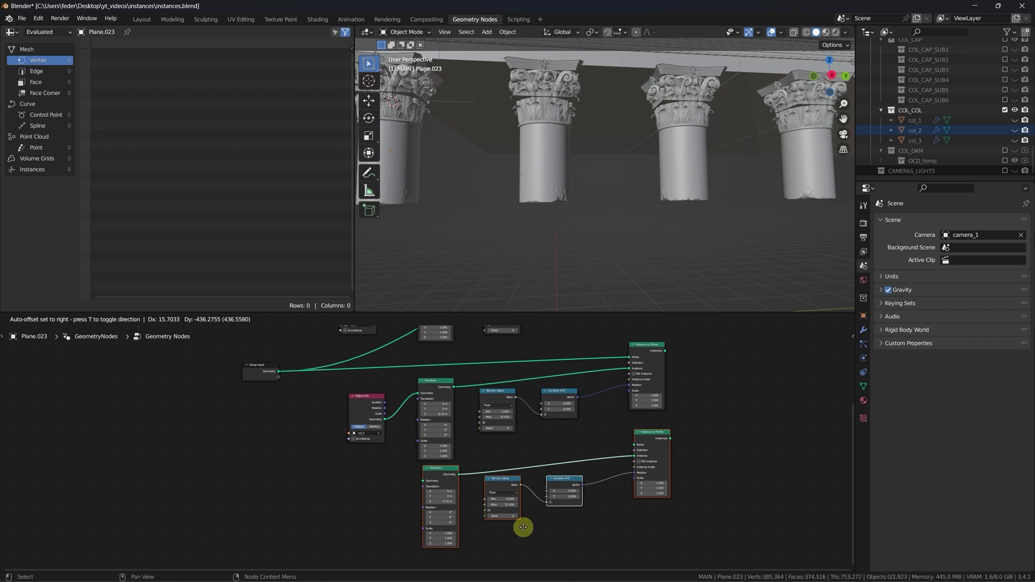
{"action": "left_click", "coordinate": [522, 536]}
{"action": "left_click_drag", "start_coordinate": [279, 371], "coordinate": [634, 460]}
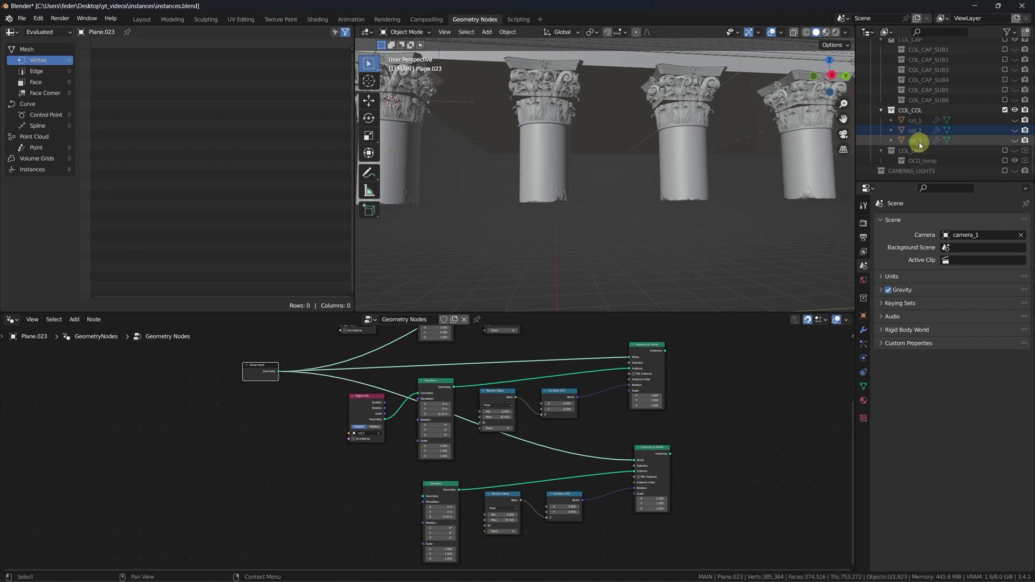
{"action": "left_click_drag", "start_coordinate": [918, 141], "coordinate": [423, 494]}
Add a Join Geometry node near Group Output, beside the three Instance on Points nodes.
{"action": "middle_click_drag", "start_coordinate": [638, 441], "coordinate": [413, 541]}
{"action": "key", "text": "shift+a"}
{"action": "left_click", "coordinate": [494, 345]}
{"action": "type", "text": "joi"}
{"action": "left_click", "coordinate": [527, 375]}
{"action": "left_click", "coordinate": [474, 422]}
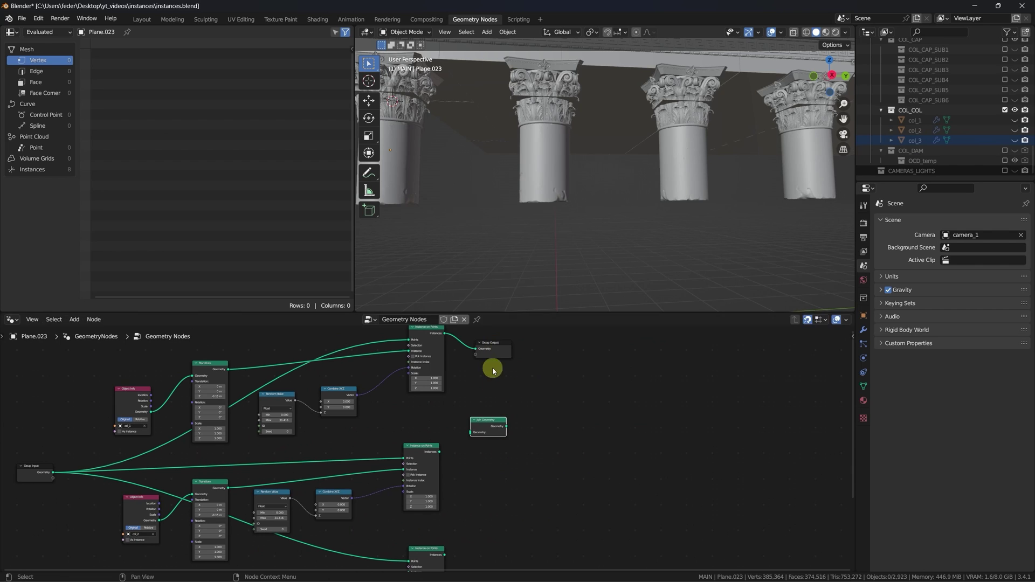
Move Group Output aside and combine the three Instance on Points outputs through Join Geometry into it.
{"action": "left_click_drag", "start_coordinate": [491, 346], "coordinate": [589, 402]}
{"action": "left_click_drag", "start_coordinate": [445, 333], "coordinate": [470, 432]}
{"action": "left_click_drag", "start_coordinate": [444, 555], "coordinate": [573, 406]}
Offset the col_2 and col_3 shaft segments vertically with the Z translation in their Transform nodes.
{"action": "middle_click_drag", "start_coordinate": [248, 537], "coordinate": [508, 451]}
{"action": "scroll", "coordinate": [508, 450], "scroll_direction": "up", "scroll_amount": 7}
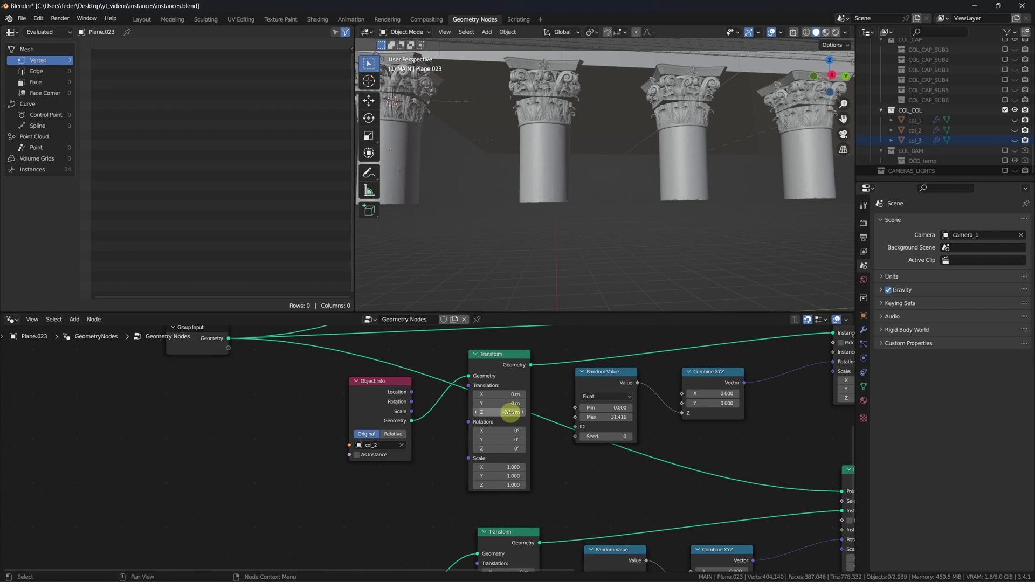
{"action": "left_click_drag", "start_coordinate": [510, 413], "coordinate": [469, 424]}
{"action": "middle_click_drag", "start_coordinate": [582, 464], "coordinate": [561, 251]}
{"action": "scroll", "coordinate": [523, 429], "scroll_direction": "up", "scroll_amount": 3}
{"action": "left_click_drag", "start_coordinate": [529, 369], "coordinate": [426, 380]}
{"action": "scroll", "coordinate": [620, 260], "scroll_direction": "down", "scroll_amount": 4}
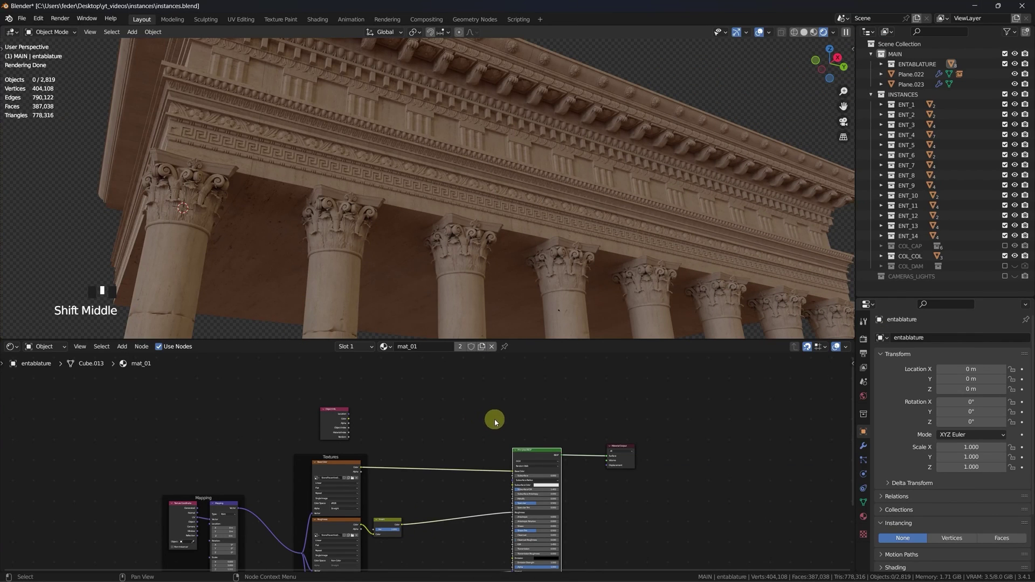
Add a Mix node to mat_01 above the link between the Base Color texture and Principled BSDF.
{"action": "middle_click_drag", "start_coordinate": [468, 443], "coordinate": [522, 383]}
{"action": "scroll", "coordinate": [460, 433], "scroll_direction": "up", "scroll_amount": 3}
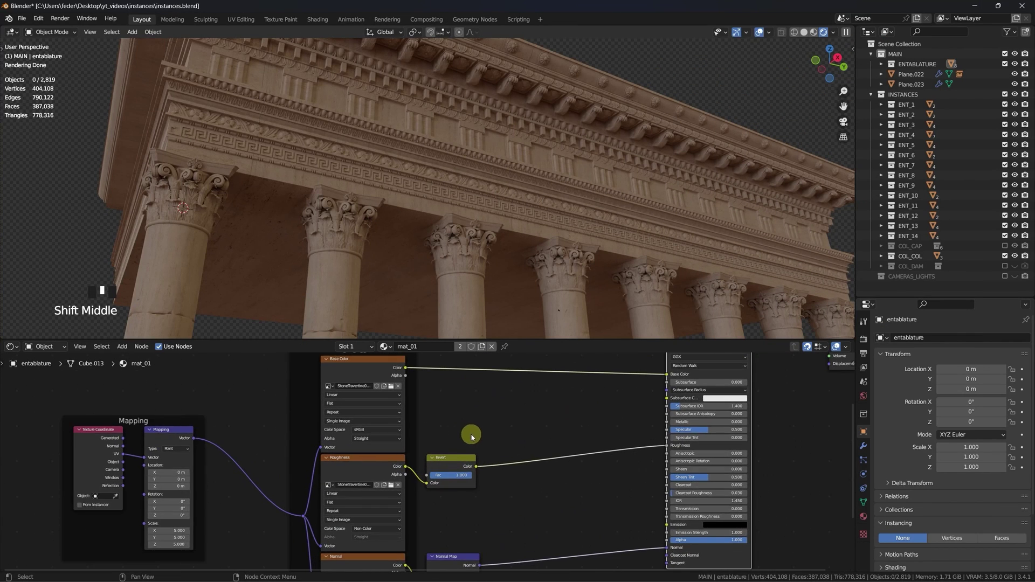
{"action": "middle_click_drag", "start_coordinate": [471, 434], "coordinate": [406, 473]}
{"action": "key", "text": "shift+a"}
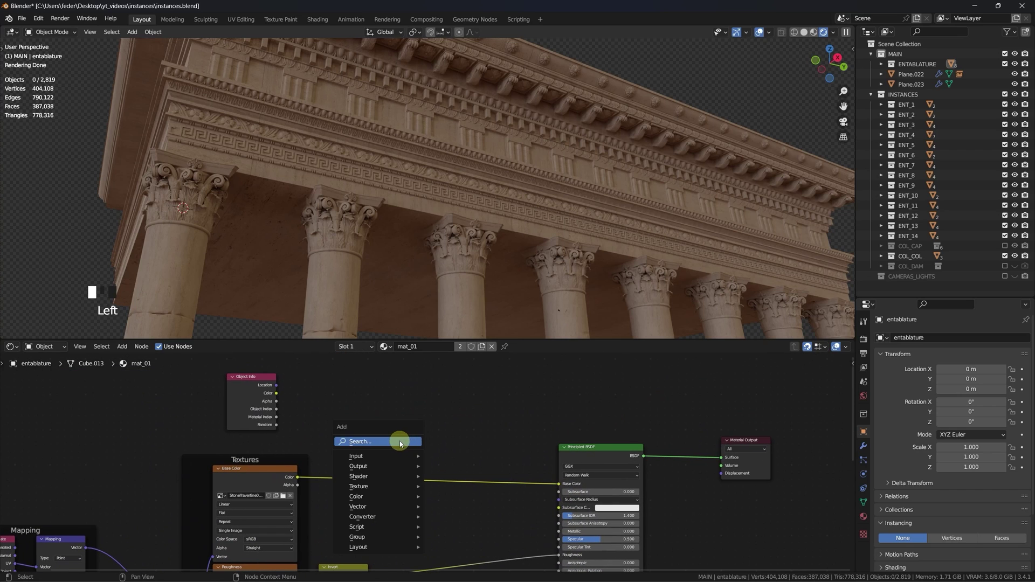
{"action": "left_click", "coordinate": [400, 441]}
{"action": "type", "text": "m"}
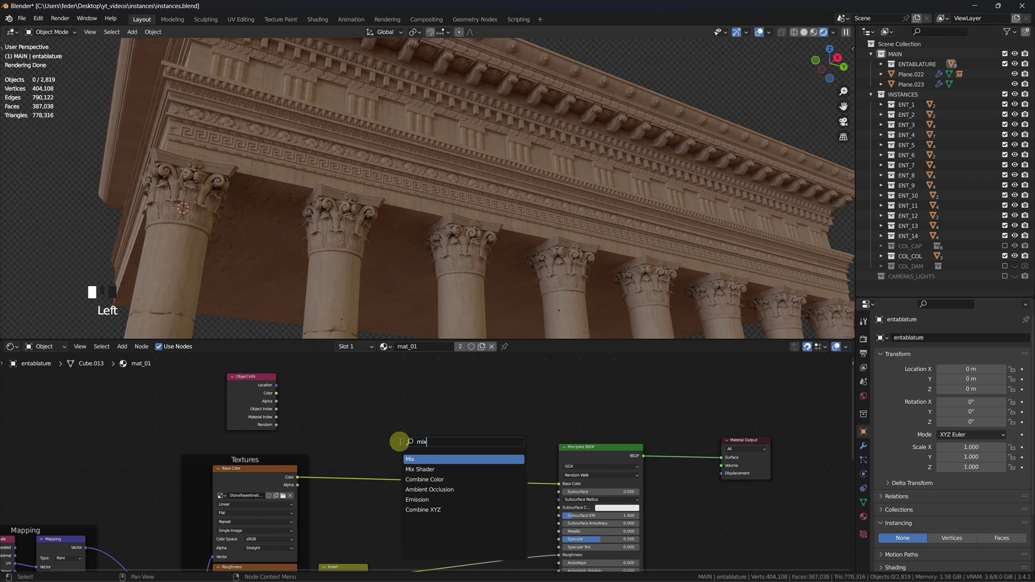
{"action": "type", "text": "ix"}
{"action": "left_click", "coordinate": [415, 459]}
{"action": "left_click", "coordinate": [416, 446]}
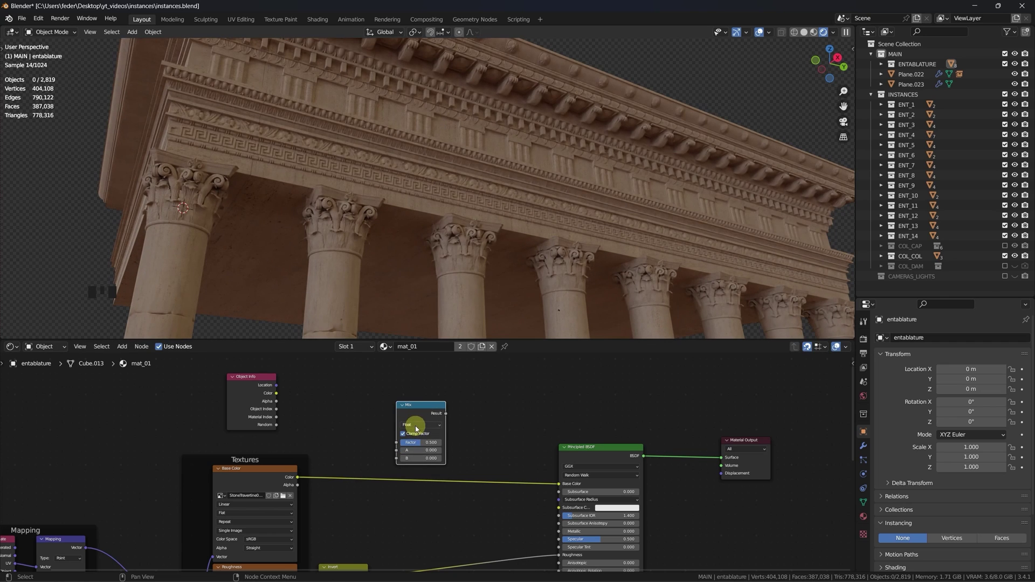
Set the Mix node's data type to Color and insert it between the Base Color texture and Principled BSDF.
{"action": "left_click", "coordinate": [417, 424]}
{"action": "left_click", "coordinate": [419, 449]}
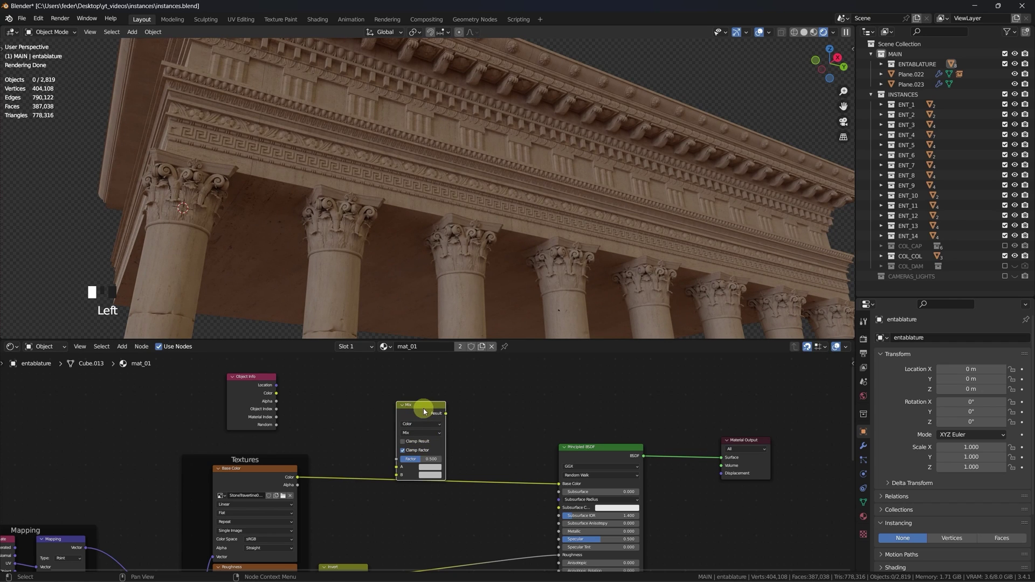
{"action": "left_click_drag", "start_coordinate": [425, 412], "coordinate": [424, 434]}
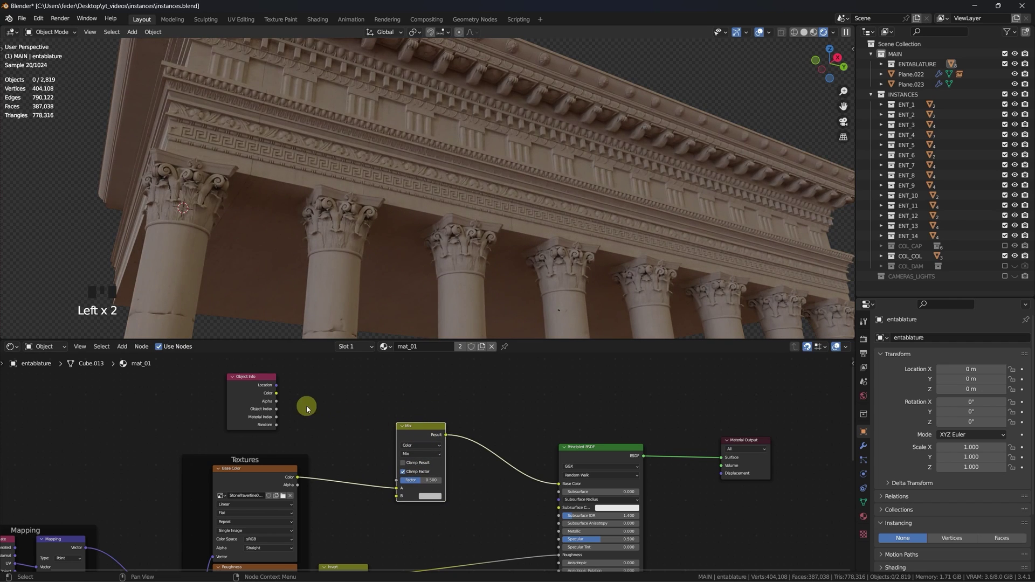
Connect Object Info's Random output to the Mix node's B input and try the Multiply blending mode.
{"action": "left_click_drag", "start_coordinate": [276, 425], "coordinate": [400, 496]}
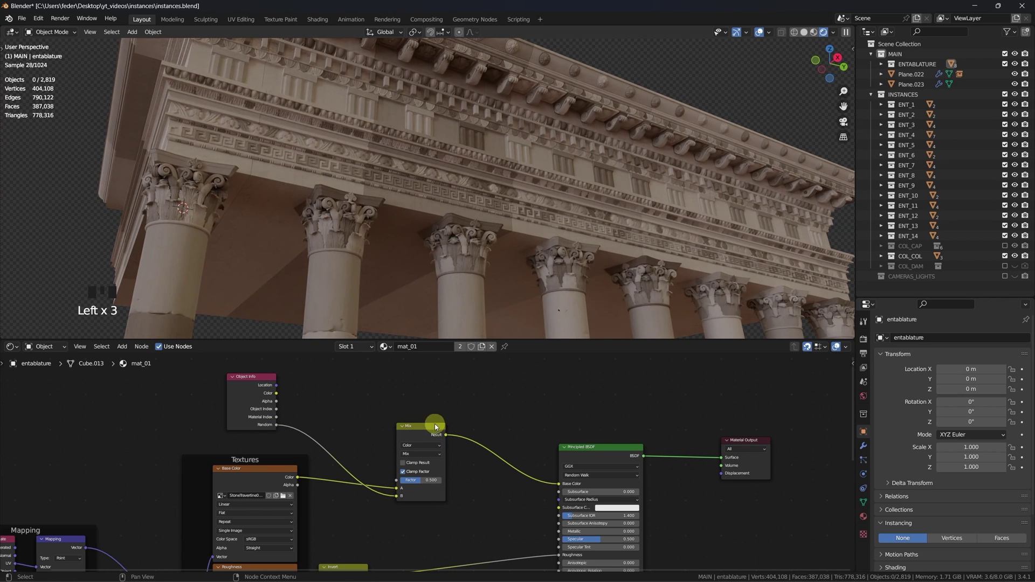
{"action": "left_click", "coordinate": [426, 457]}
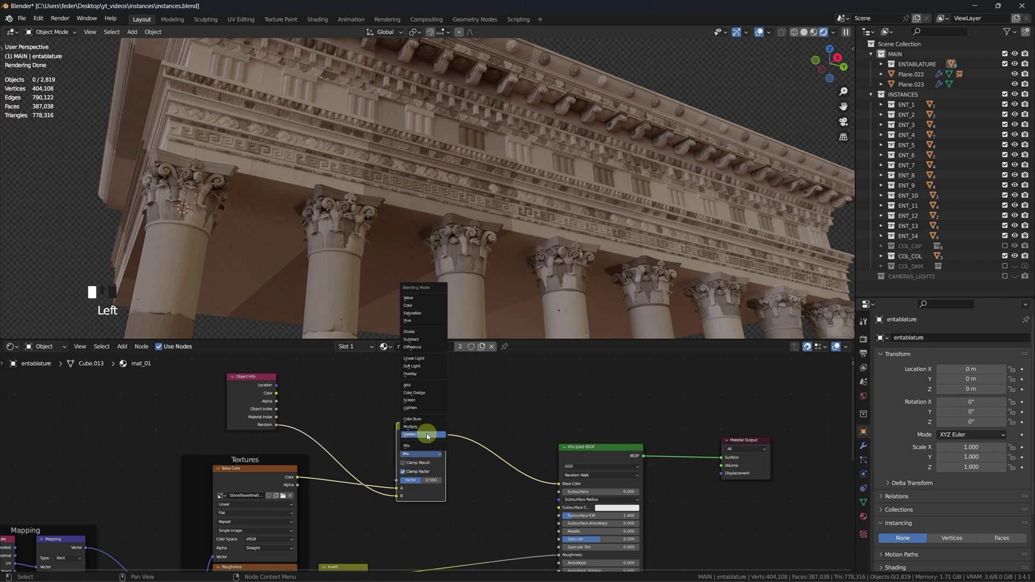
{"action": "left_click", "coordinate": [430, 427]}
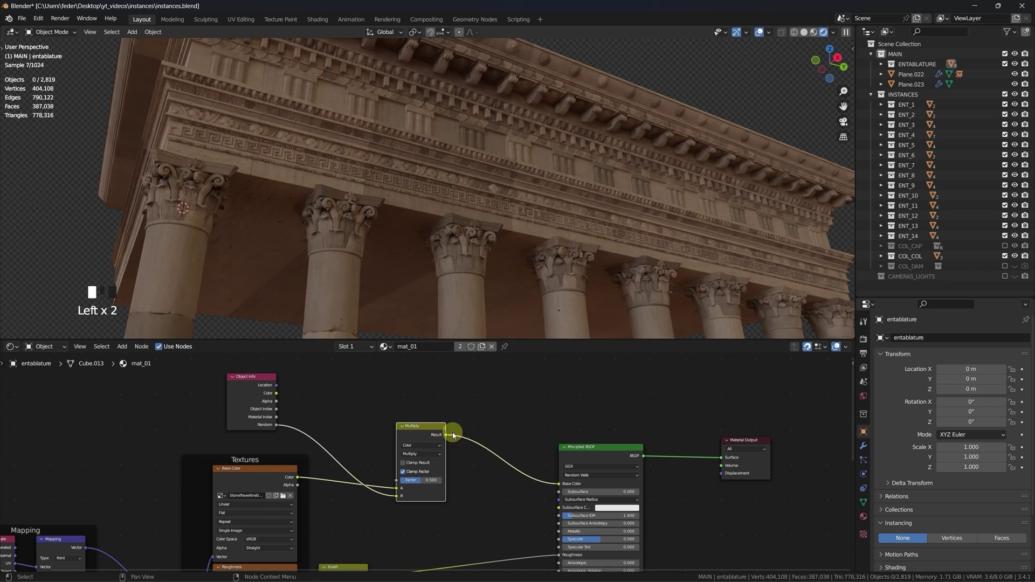
Set the colour Mix node's blending mode to Overlay.
{"action": "middle_click_drag", "start_coordinate": [477, 458], "coordinate": [492, 451], "text": "shift"}
{"action": "scroll", "coordinate": [476, 460], "scroll_direction": "up", "scroll_amount": 2}
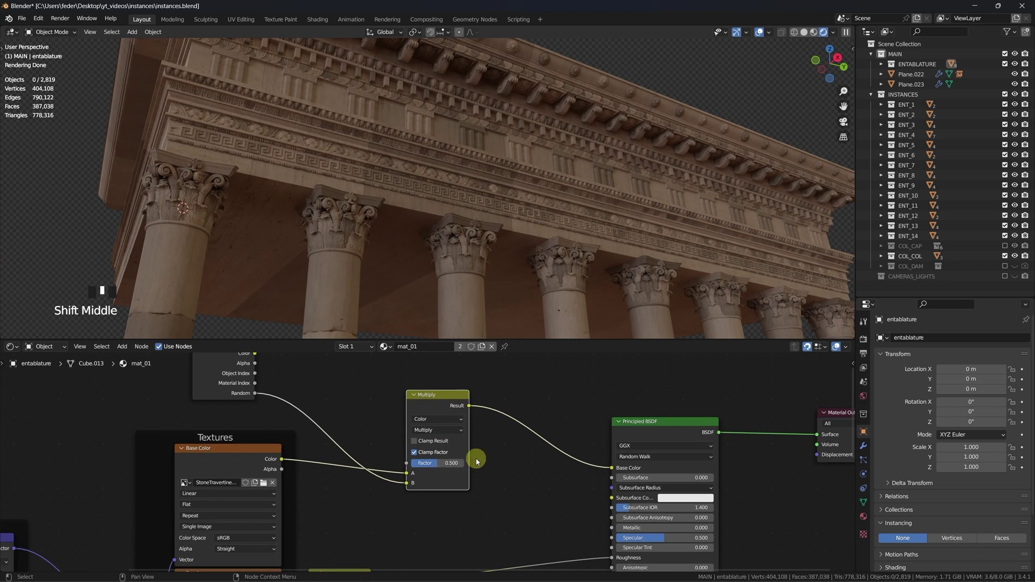
{"action": "left_click", "coordinate": [440, 430]}
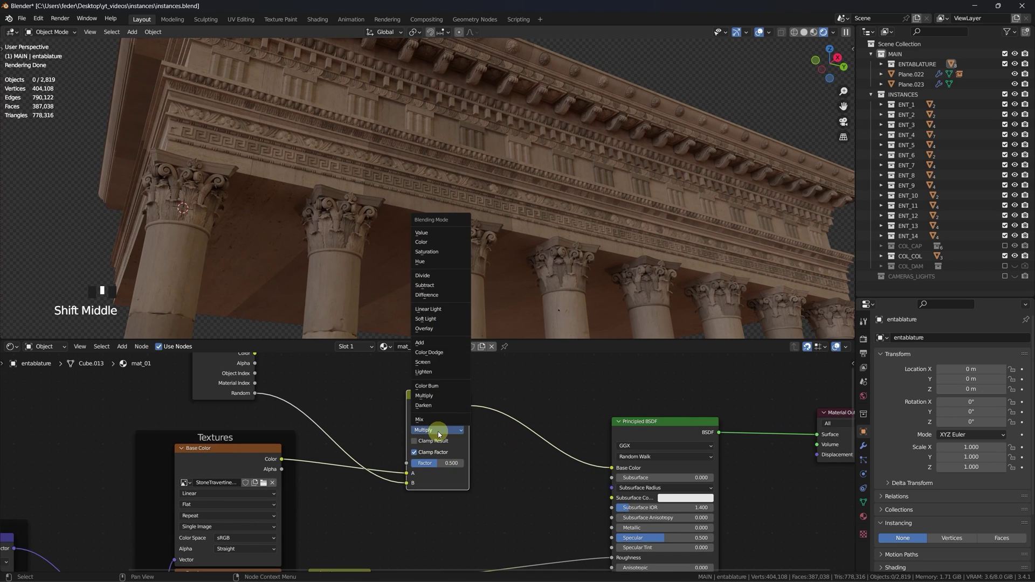
{"action": "left_click", "coordinate": [440, 329]}
{"action": "scroll", "coordinate": [498, 408], "scroll_direction": "down", "scroll_amount": 2}
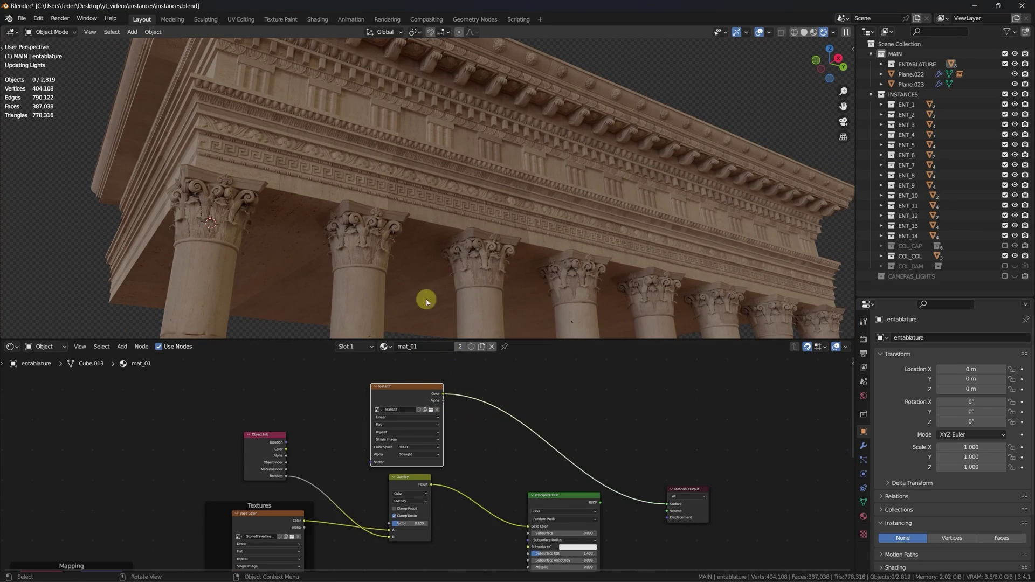
Add a Texture Coordinate node beside the leaks.tif image texture node.
{"action": "scroll", "coordinate": [462, 202], "scroll_direction": "up", "scroll_amount": 10}
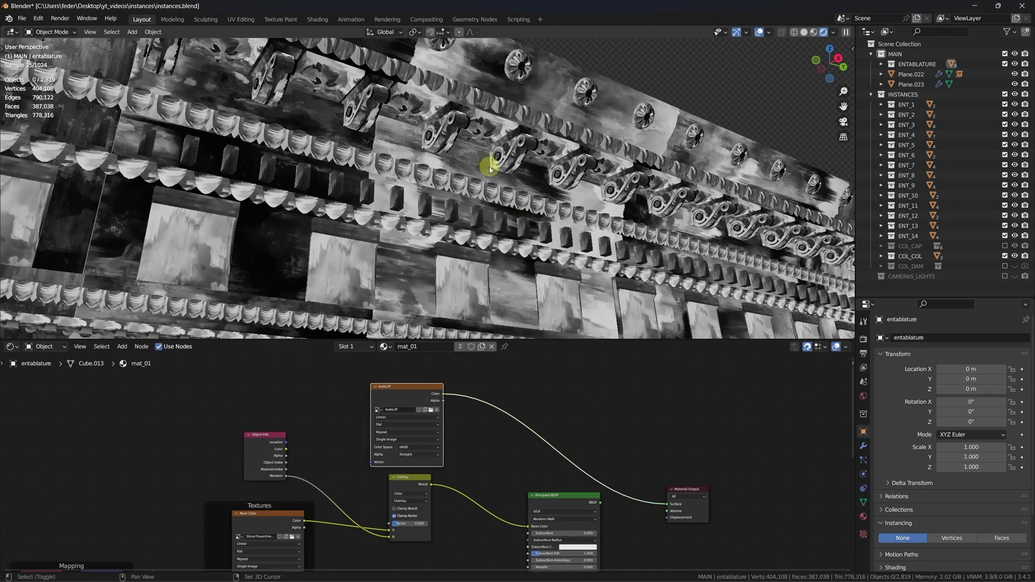
{"action": "middle_click_drag", "start_coordinate": [489, 168], "coordinate": [485, 270], "text": "shift"}
{"action": "key", "text": "shift+a"}
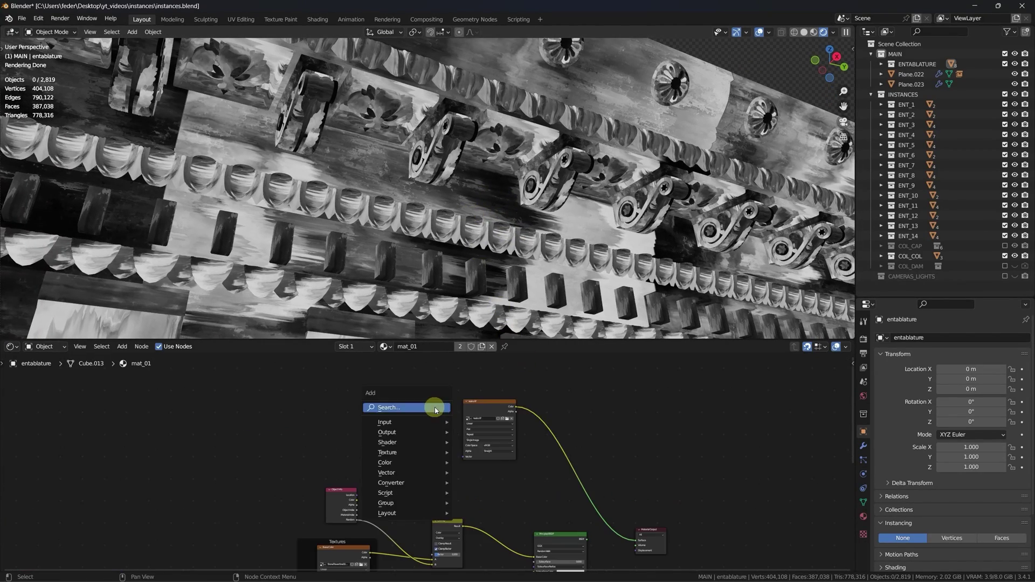
{"action": "left_click", "coordinate": [434, 408]}
{"action": "type", "text": "texture c"}
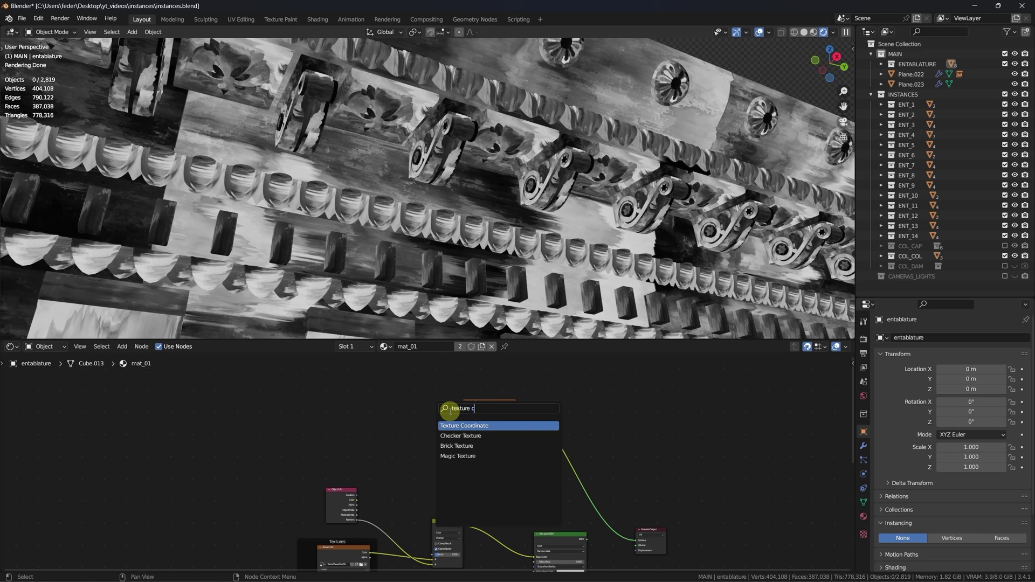
{"action": "left_click", "coordinate": [484, 424]}
{"action": "left_click", "coordinate": [396, 424]}
{"action": "middle_click_drag", "start_coordinate": [396, 423], "coordinate": [424, 435]}
{"action": "scroll", "coordinate": [425, 438], "scroll_direction": "up", "scroll_amount": 3}
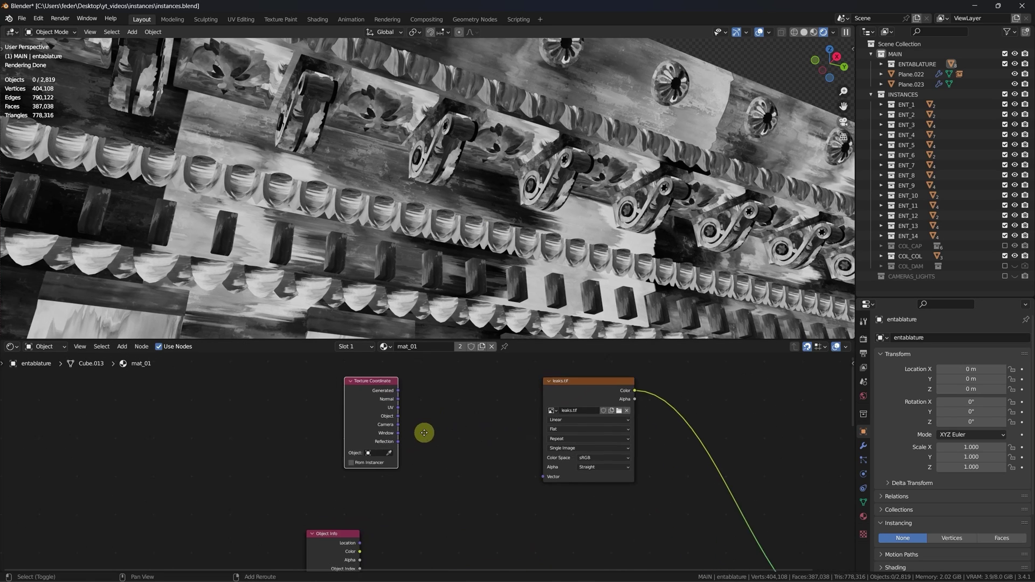
Add a Separate XYZ node fed by Texture Coordinate's UV output and move both nodes farther from the leaks.tif texture.
{"action": "key", "text": "shift+a"}
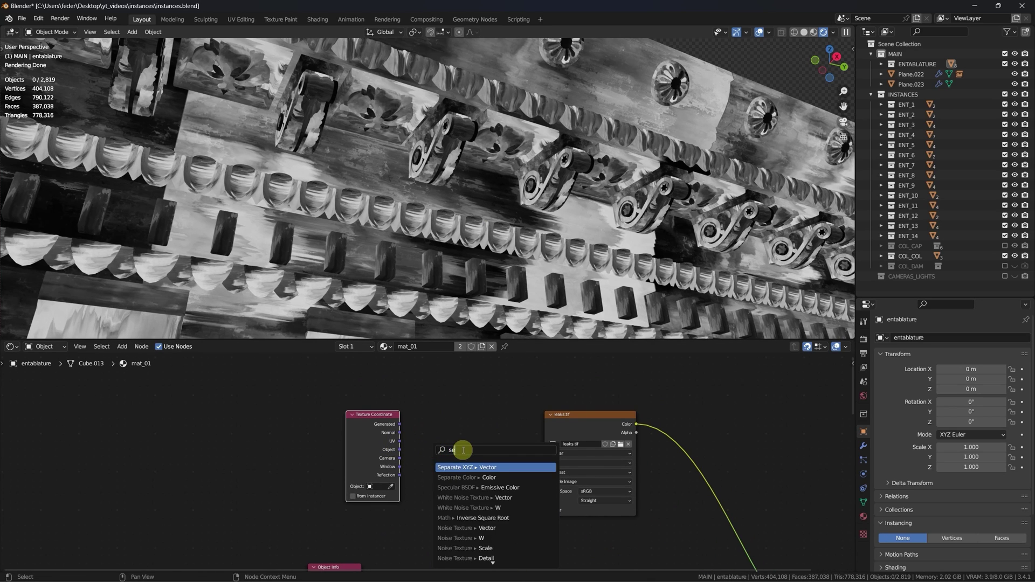
{"action": "left_click", "coordinate": [461, 450]}
{"action": "type", "text": "separat"}
{"action": "left_click", "coordinate": [466, 466]}
{"action": "left_click", "coordinate": [462, 448]}
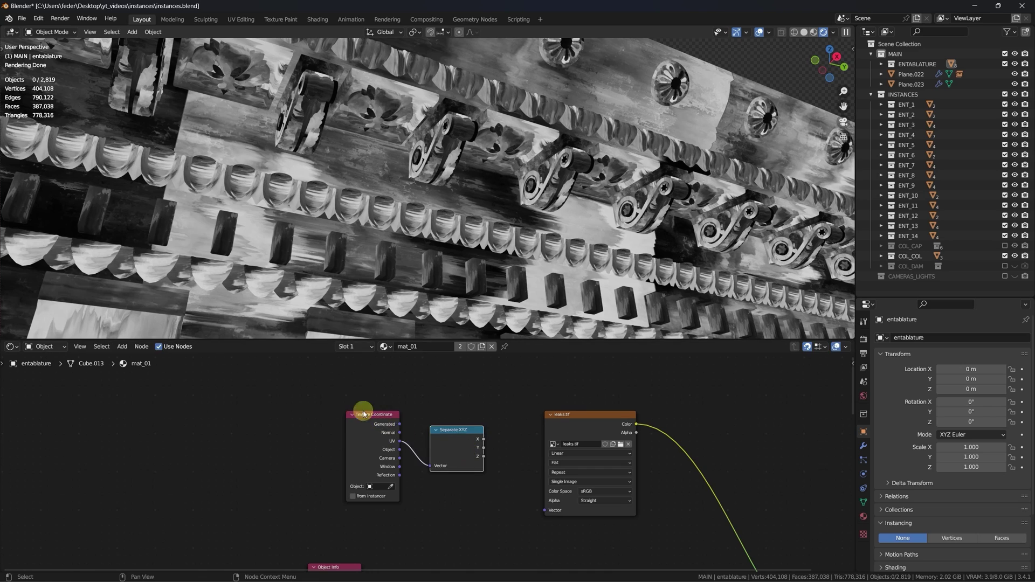
{"action": "left_click_drag", "start_coordinate": [362, 407], "coordinate": [466, 455]}
{"action": "left_click_drag", "start_coordinate": [438, 430], "coordinate": [294, 423]}
Add a Combine XYZ node and connect Separate XYZ's X, Y and Z outputs to its matching inputs.
{"action": "key", "text": "shift+a"}
{"action": "left_click", "coordinate": [396, 440]}
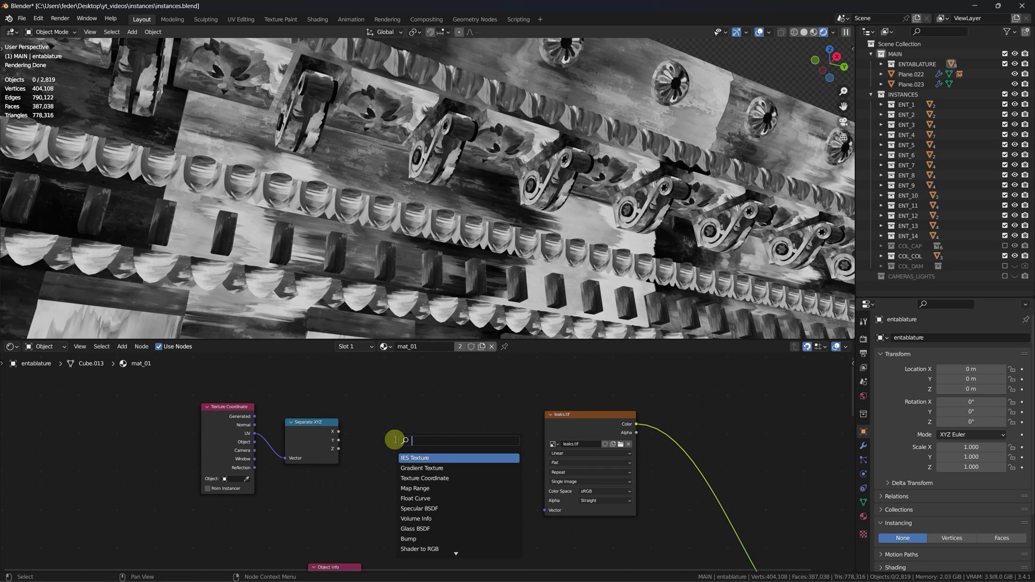
{"action": "type", "text": "comb"}
{"action": "left_click", "coordinate": [412, 457]}
{"action": "left_click", "coordinate": [410, 443]}
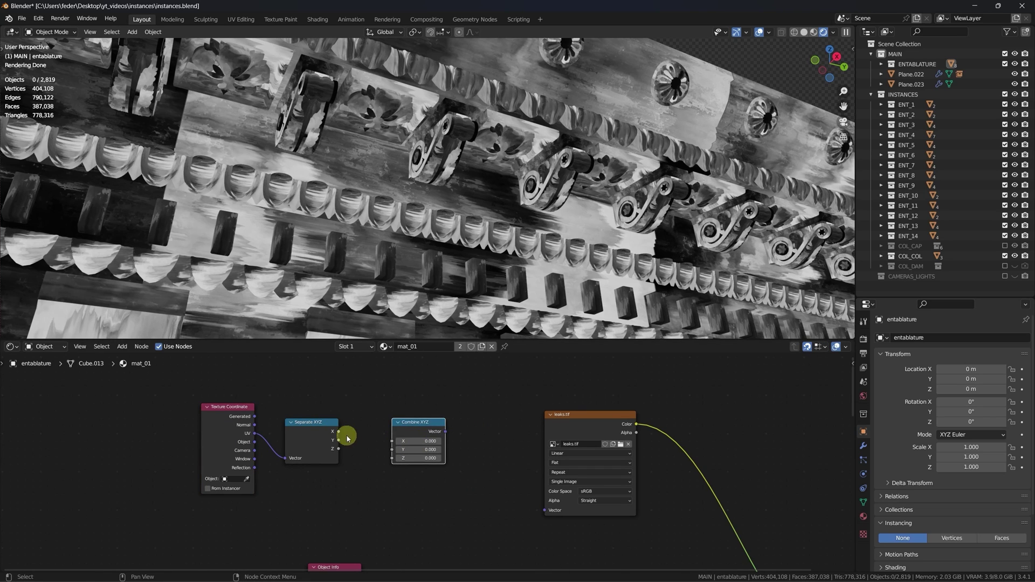
{"action": "left_click_drag", "start_coordinate": [338, 432], "coordinate": [396, 442]}
{"action": "left_click_drag", "start_coordinate": [339, 440], "coordinate": [450, 427]}
Insert a Math node set to Add on the X link between Separate XYZ and Combine XYZ.
{"action": "key", "text": "shift+a"}
{"action": "left_click", "coordinate": [387, 404]}
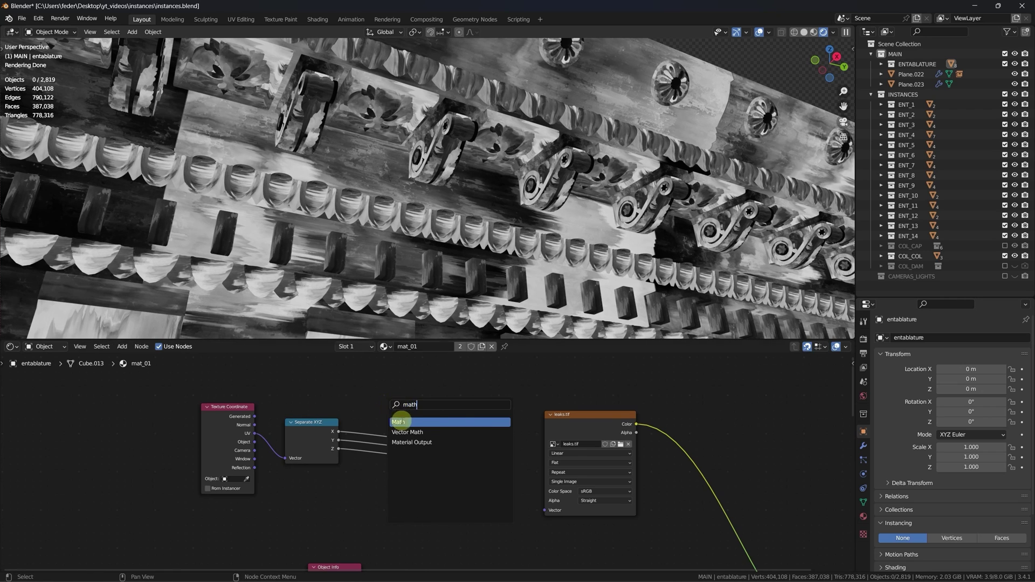
{"action": "key", "text": "Return"}
{"action": "left_click", "coordinate": [396, 401]}
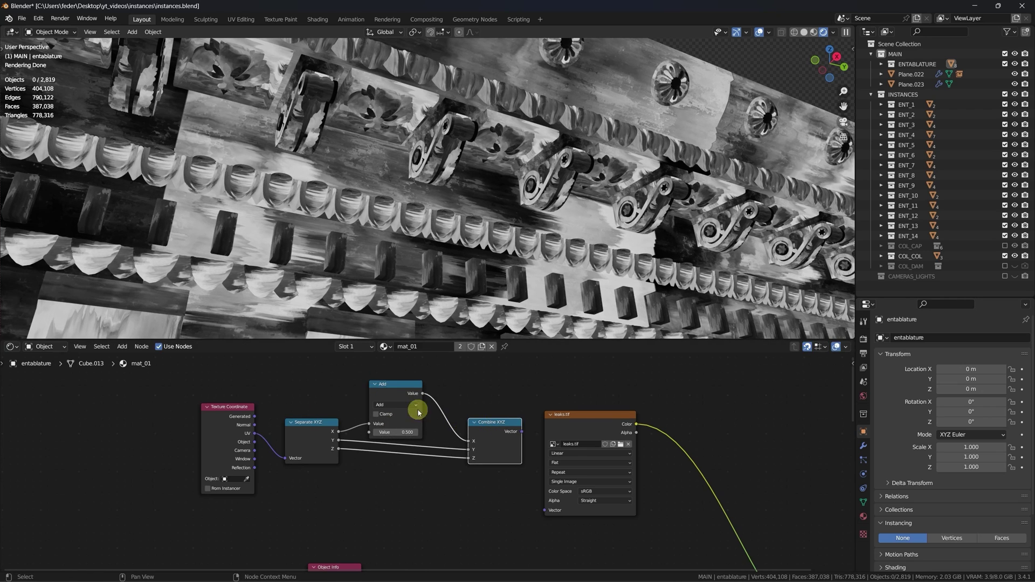
Duplicate the Add node onto the Y link and arrange both Add nodes above Combine XYZ.
{"action": "key", "text": "shift+d"}
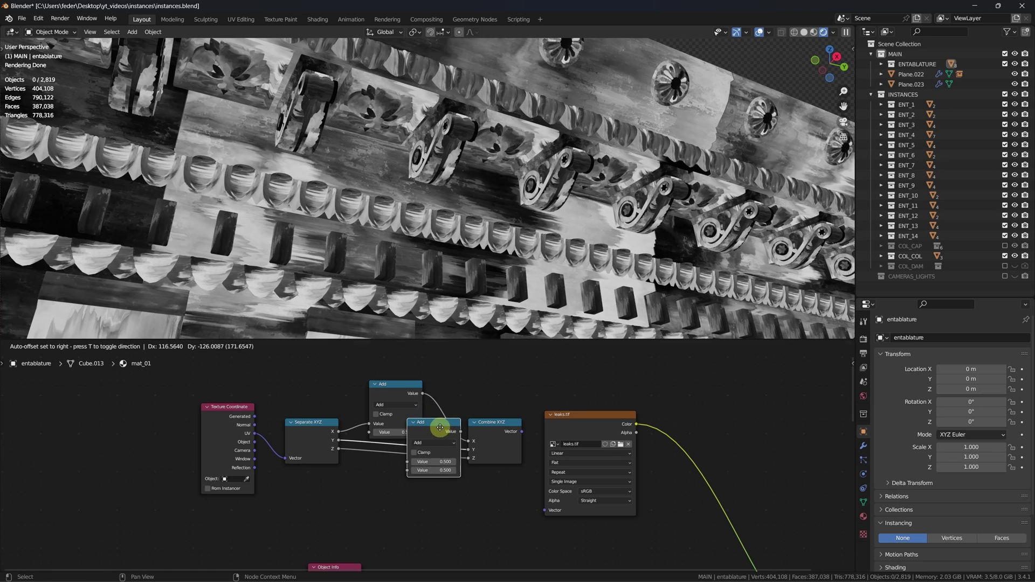
{"action": "left_click", "coordinate": [417, 433]}
{"action": "scroll", "coordinate": [425, 448], "scroll_direction": "down", "scroll_amount": 3}
{"action": "mouse_move", "coordinate": [404, 402]}
{"action": "left_mouse_down"}
{"action": "mouse_move", "coordinate": [423, 369]}
{"action": "mouse_move", "coordinate": [417, 389]}
{"action": "left_mouse_up"}
{"action": "left_click_drag", "start_coordinate": [417, 461], "coordinate": [417, 436]}
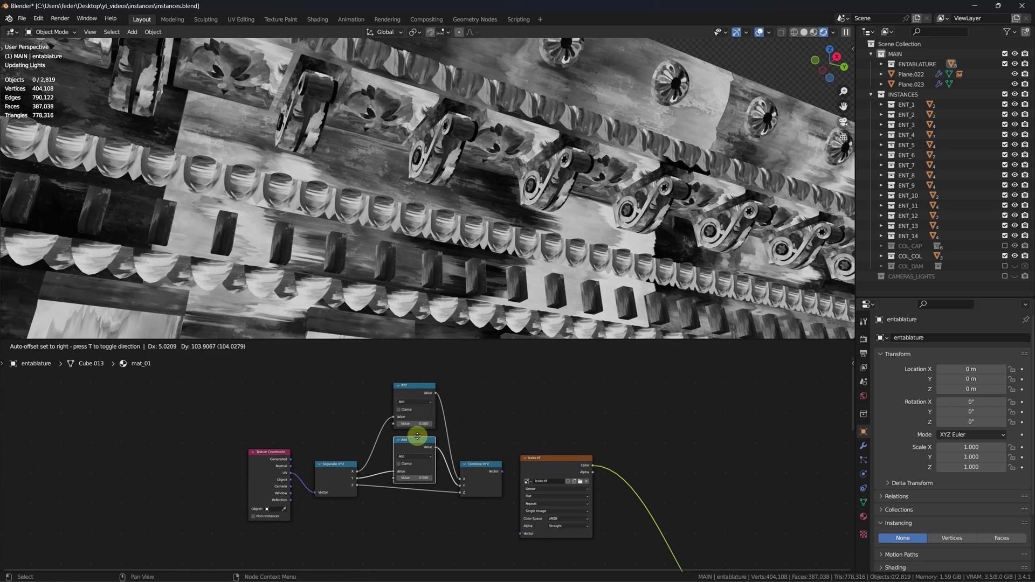
{"action": "left_click", "coordinate": [417, 436]}
{"action": "middle_click_drag", "start_coordinate": [442, 477], "coordinate": [423, 454]}
{"action": "mouse_move", "coordinate": [467, 444]}
{"action": "left_mouse_down"}
{"action": "mouse_move", "coordinate": [461, 463]}
{"action": "mouse_move", "coordinate": [455, 453]}
{"action": "left_mouse_up"}
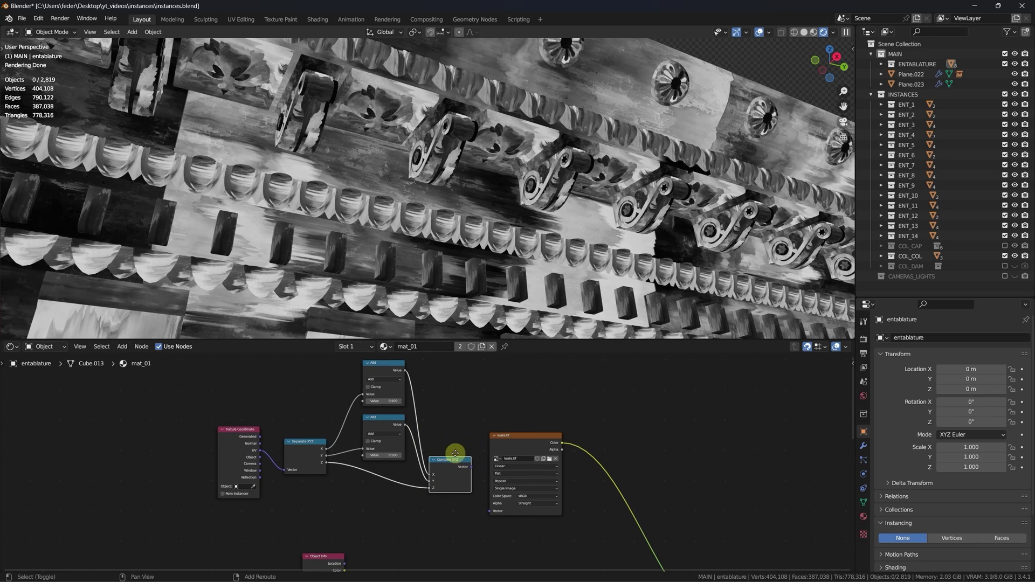
Set both Add nodes' second values to 0 and connect Combine XYZ to the leaks.tif texture's Vector input.
{"action": "scroll", "coordinate": [426, 402], "scroll_direction": "up", "scroll_amount": 1}
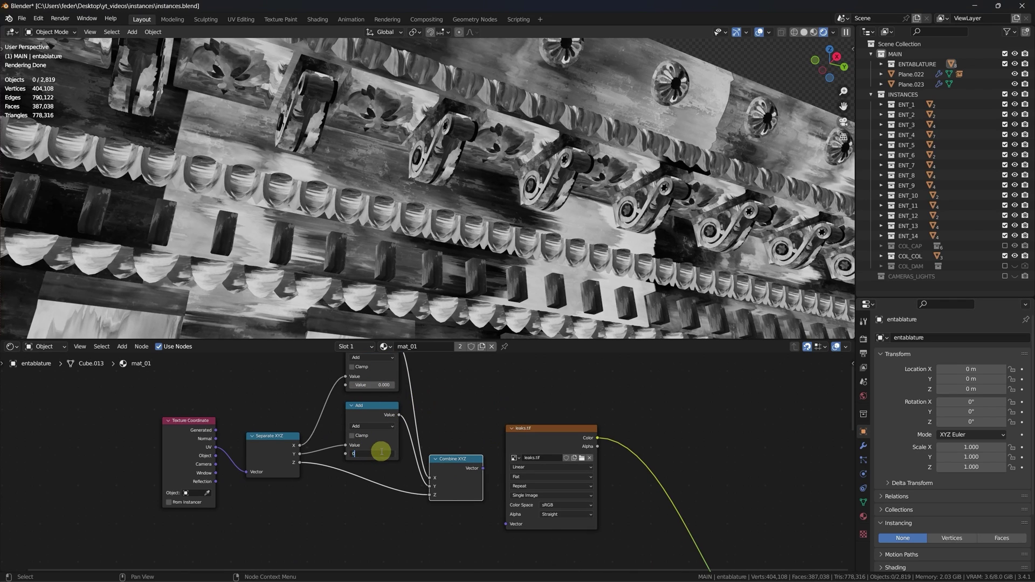
{"action": "left_click_drag", "start_coordinate": [484, 469], "coordinate": [506, 524]}
{"action": "scroll", "coordinate": [363, 490], "scroll_direction": "down", "scroll_amount": 2}
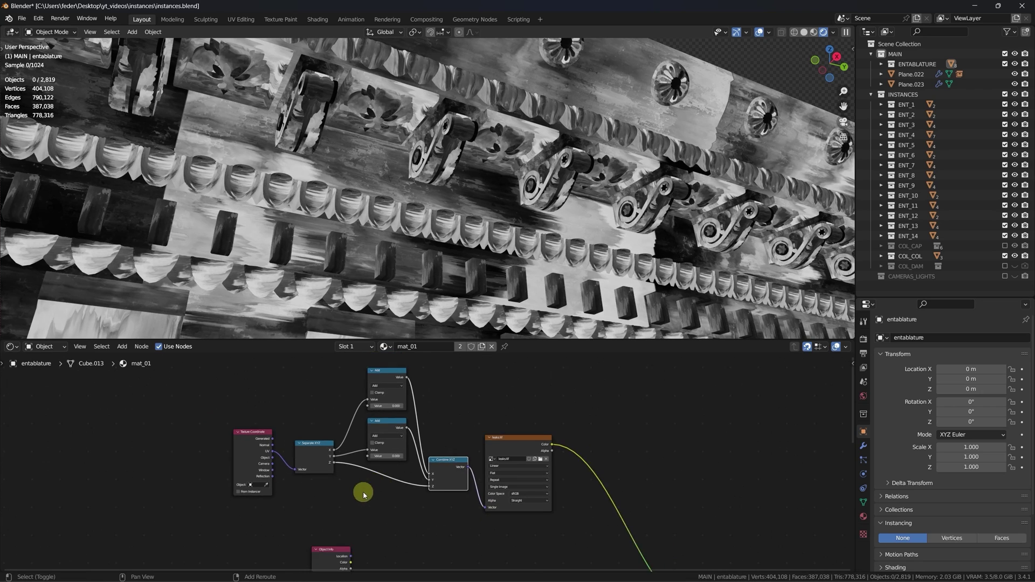
Connect Object Info's Random output to the second Value input of both Add nodes.
{"action": "left_click_drag", "start_coordinate": [365, 527], "coordinate": [354, 452]}
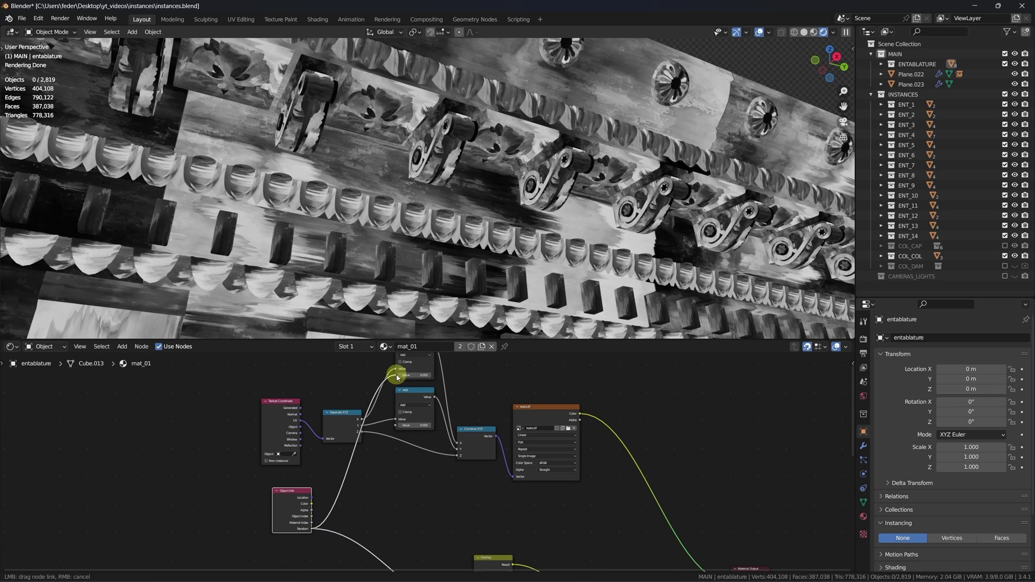
{"action": "left_click_drag", "start_coordinate": [397, 377], "coordinate": [396, 375]}
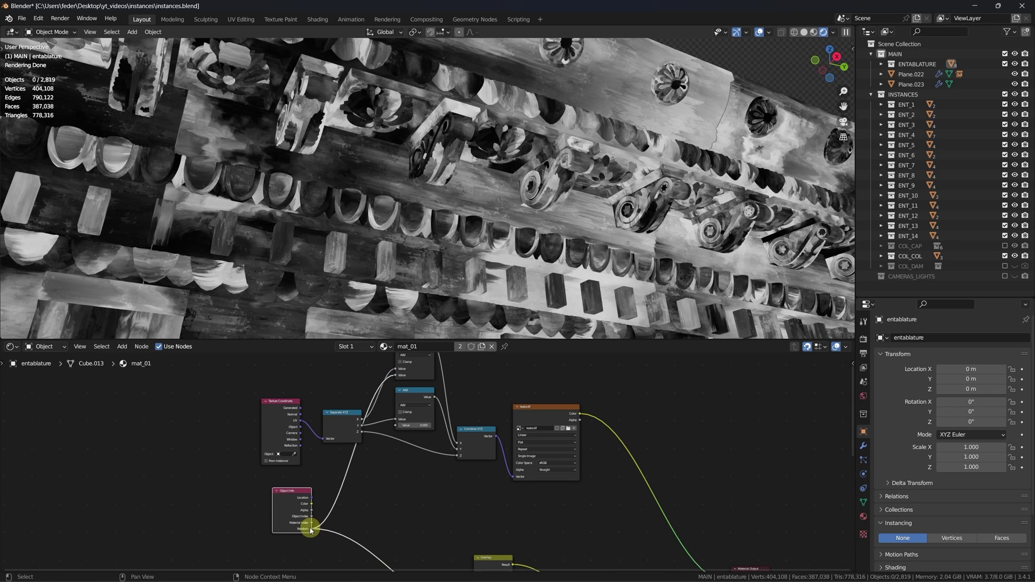
{"action": "left_click_drag", "start_coordinate": [312, 529], "coordinate": [378, 457]}
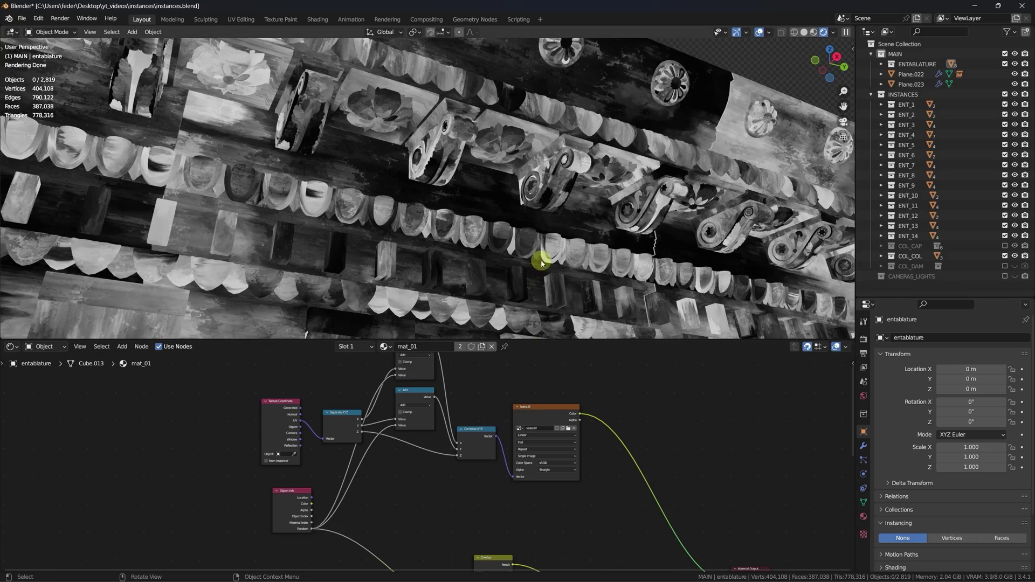
{"action": "middle_click_drag", "start_coordinate": [541, 262], "coordinate": [479, 255]}
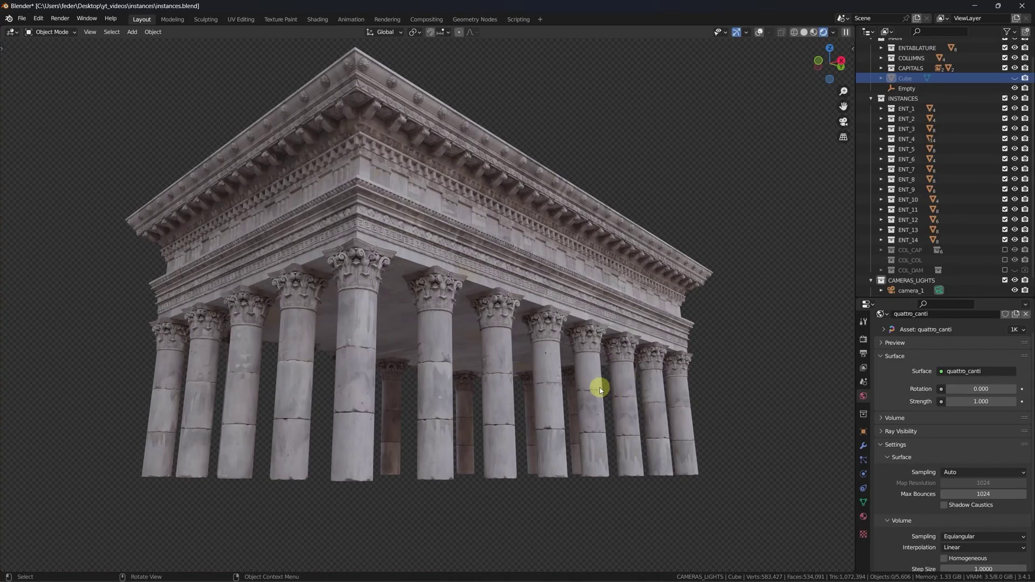
{"action": "mouse_move", "coordinate": [597, 387]}
{"action": "middle_mouse_down"}
{"action": "mouse_move", "coordinate": [564, 383]}
{"action": "mouse_move", "coordinate": [600, 380]}
{"action": "mouse_move", "coordinate": [575, 365]}
{"action": "mouse_move", "coordinate": [586, 389]}
{"action": "middle_mouse_up"}
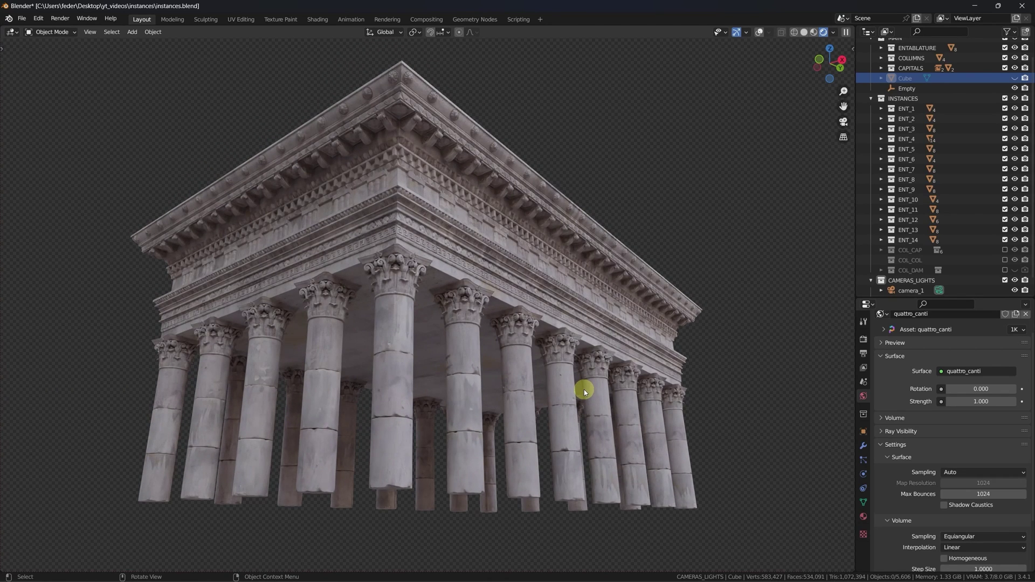